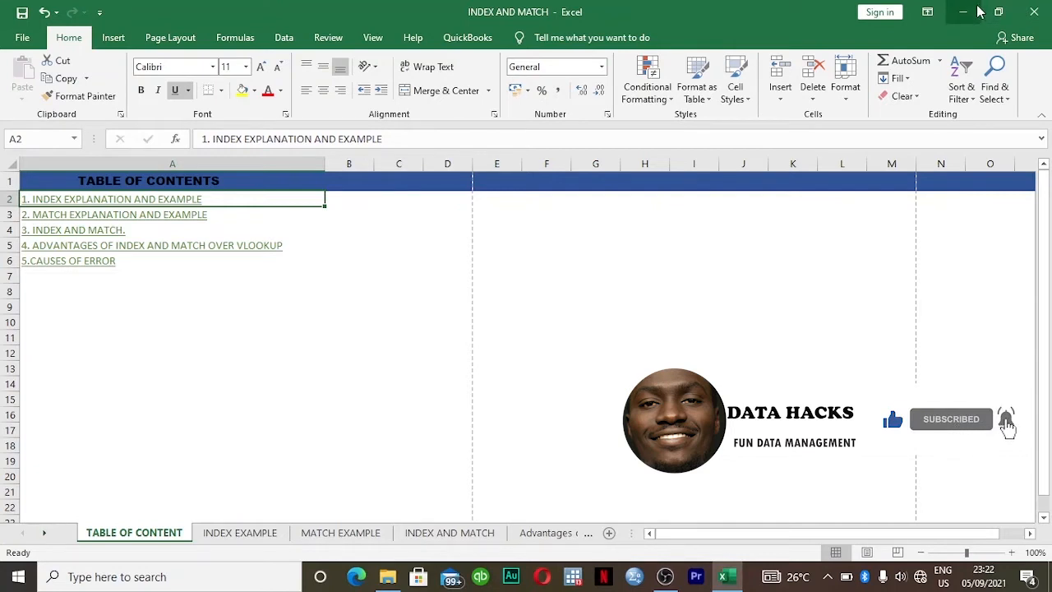
- Go to the index example from the table of contents and enter =INDEX($B$3:$D$12,5,3) in B15 for the mushroom soup elite price
click(38, 202)
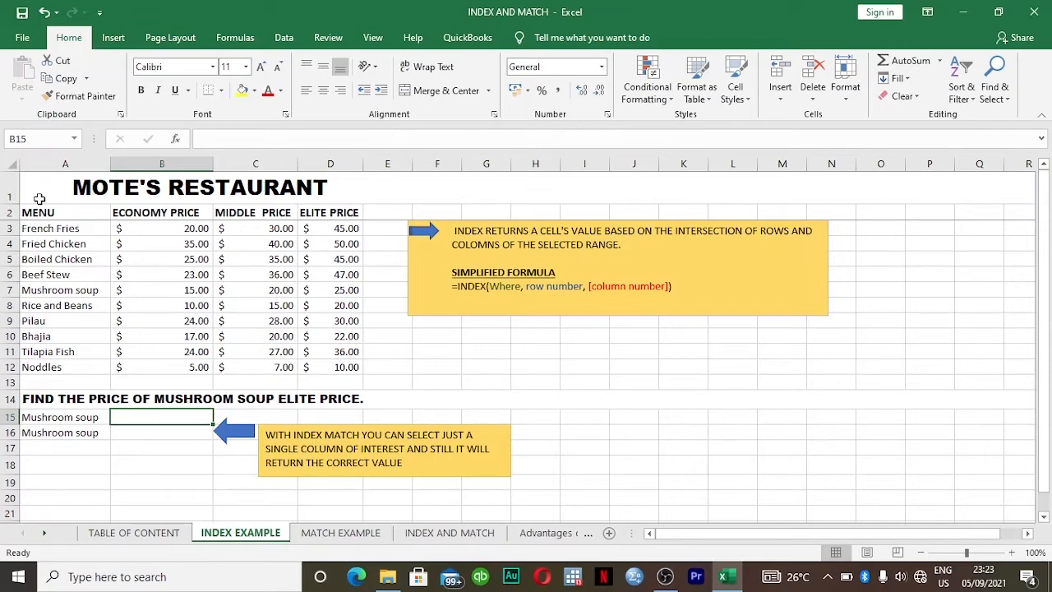
text(=i)
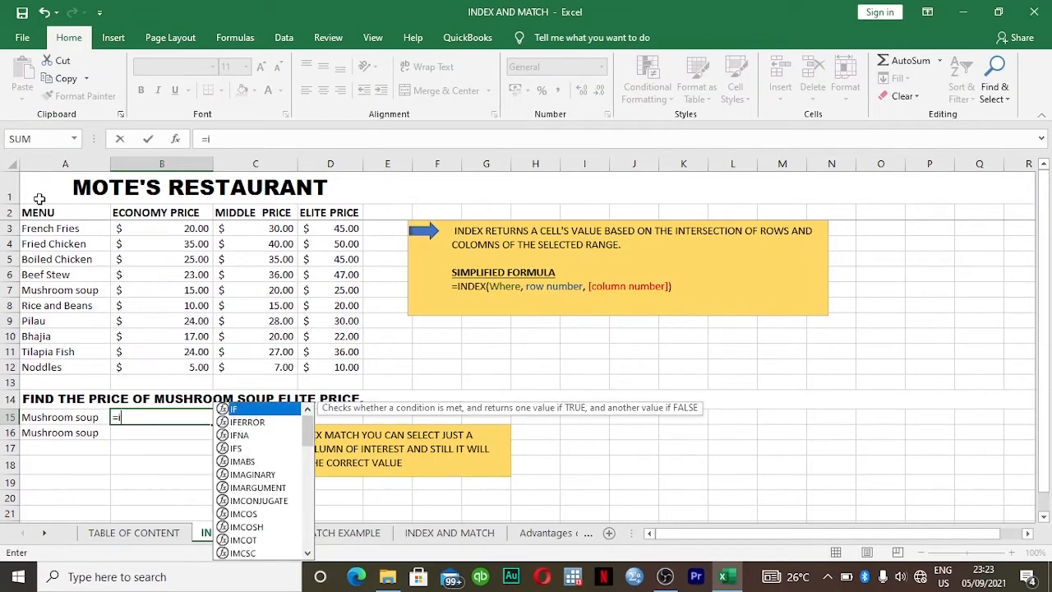
text(n)
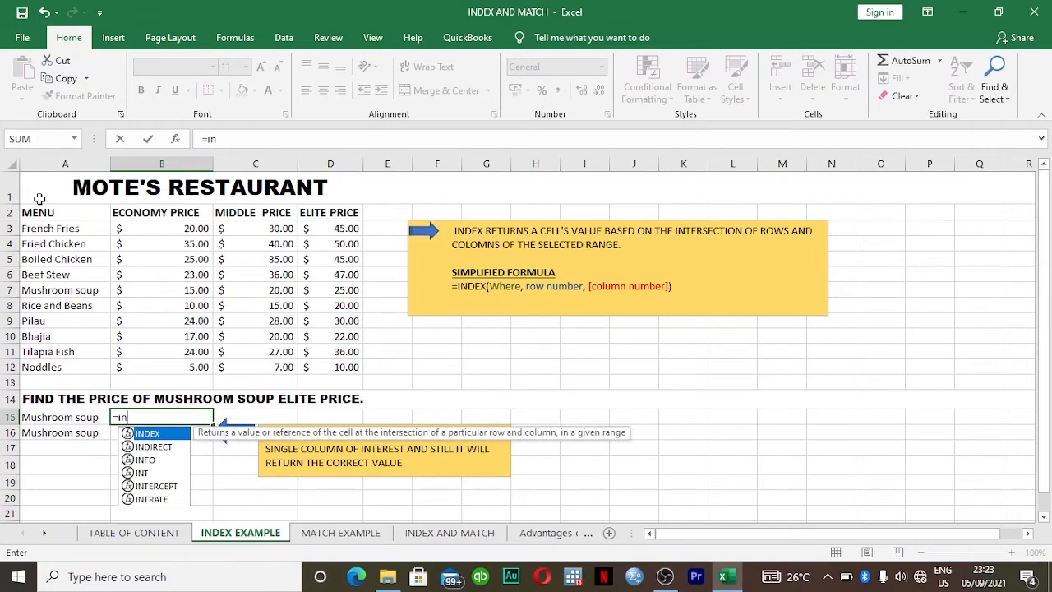
key(Tab)
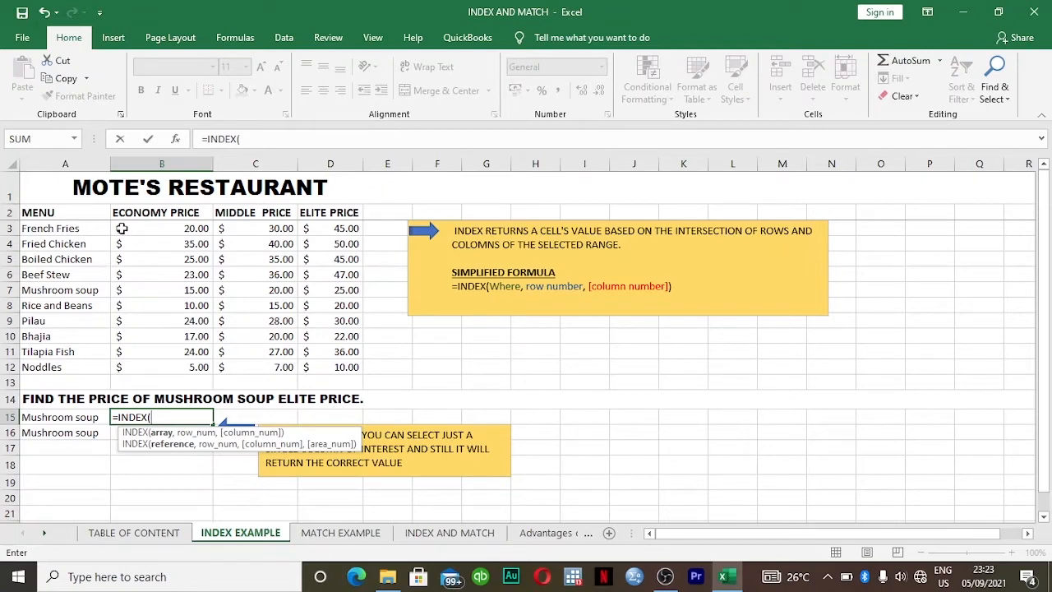
drag(121, 228, 341, 368)
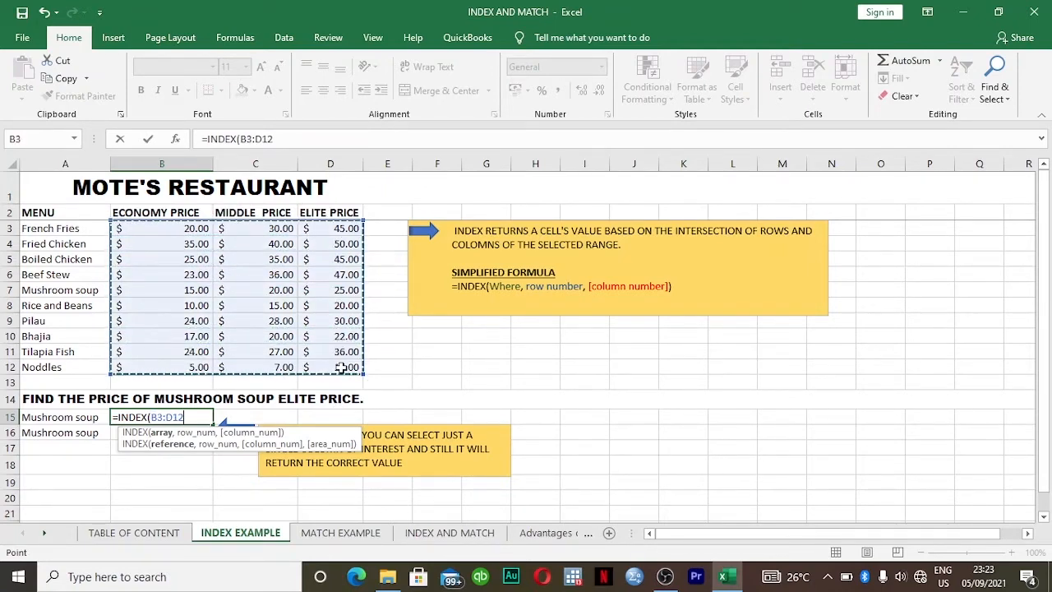
key(F4)
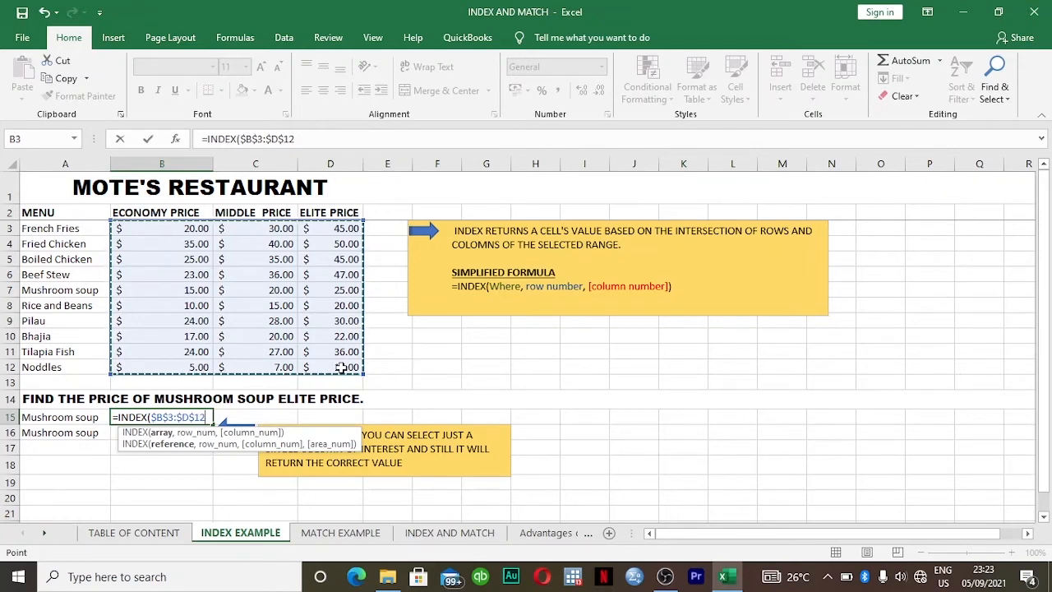
text(,)
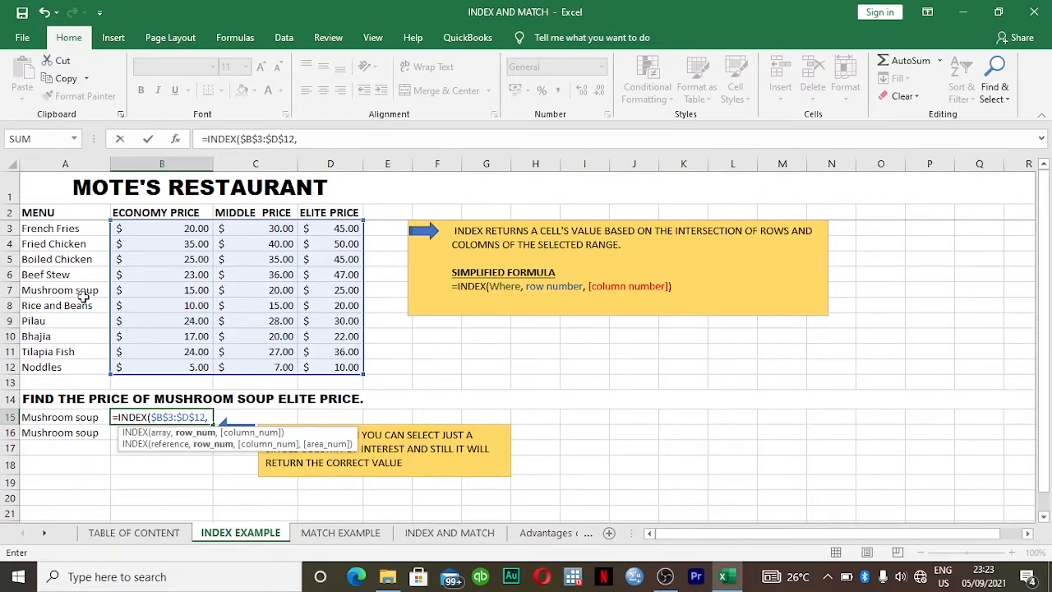
text(5,)
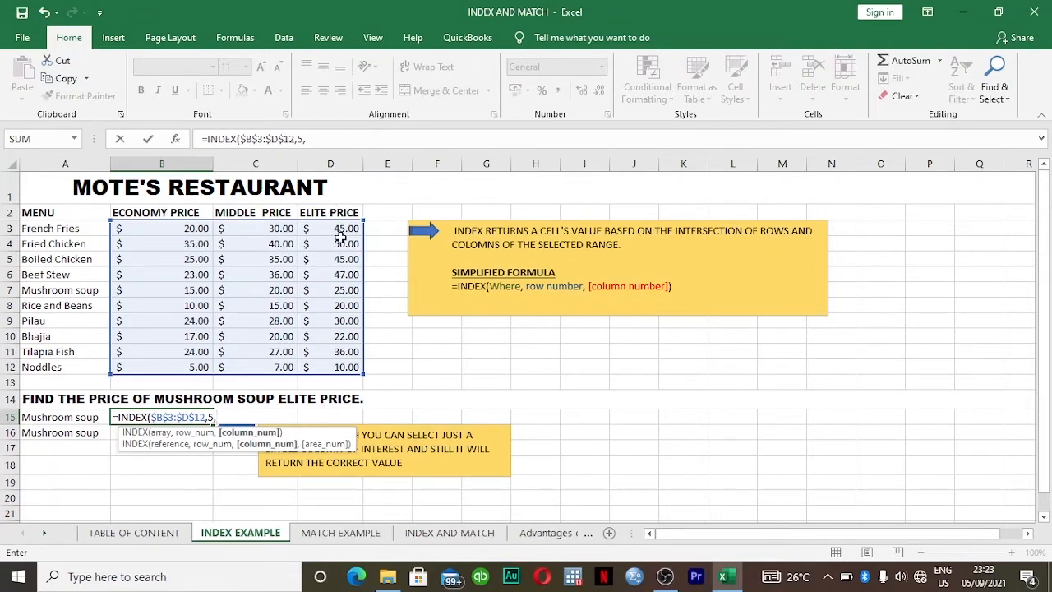
text(3))
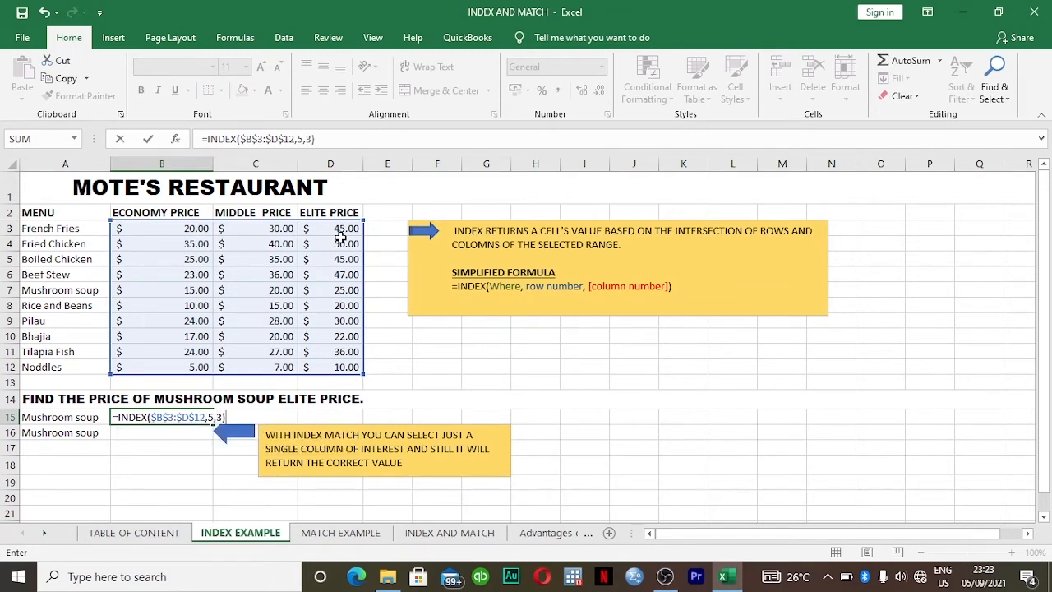
key(Return)
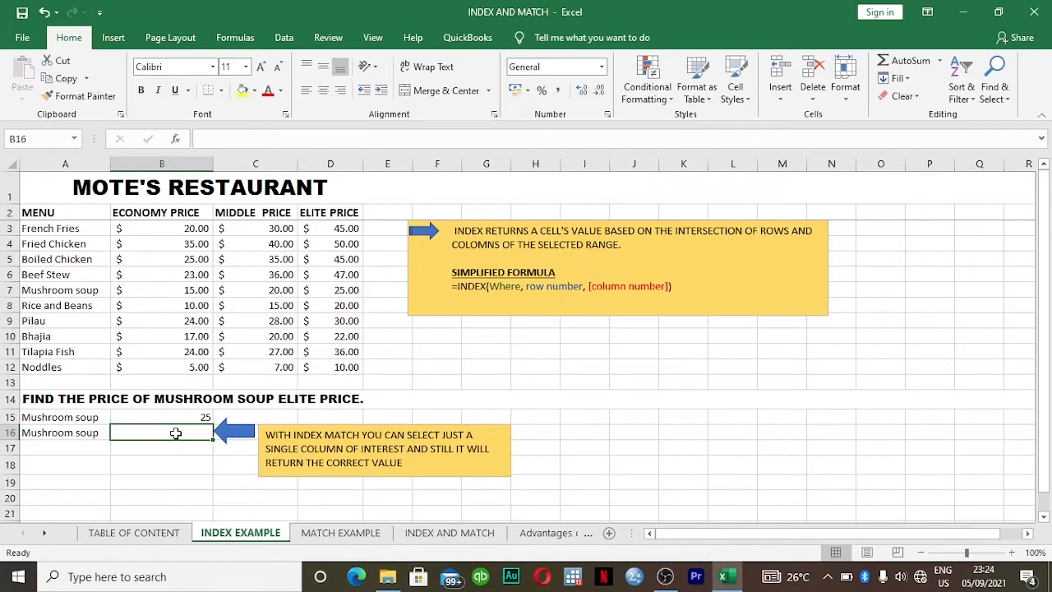
- Enter =INDEX($D$3:$D$12,5) in B16 to look up the mushroom soup price from the elite price column only
text(=)
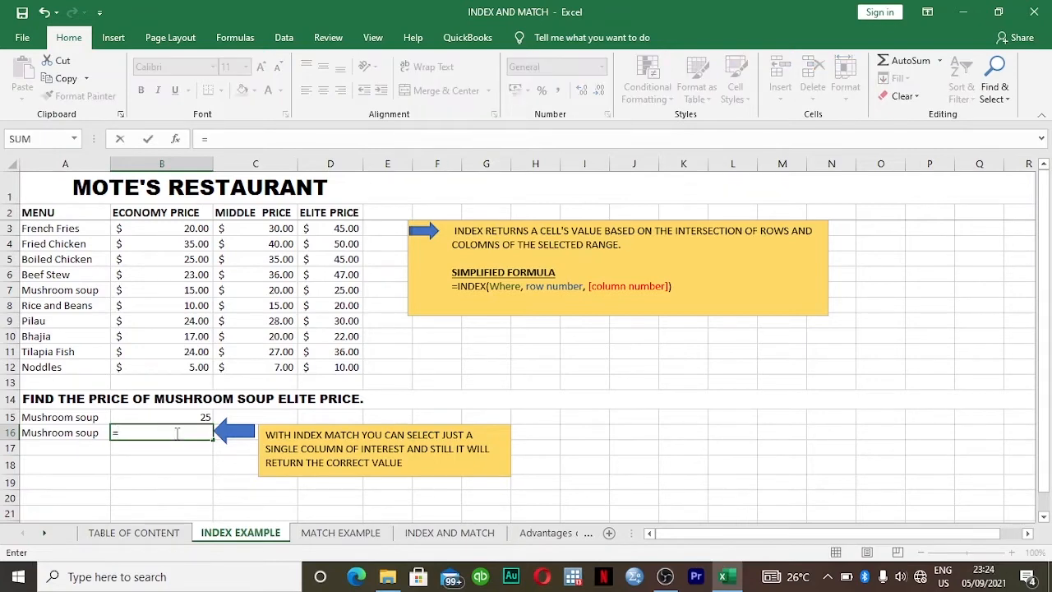
text(in)
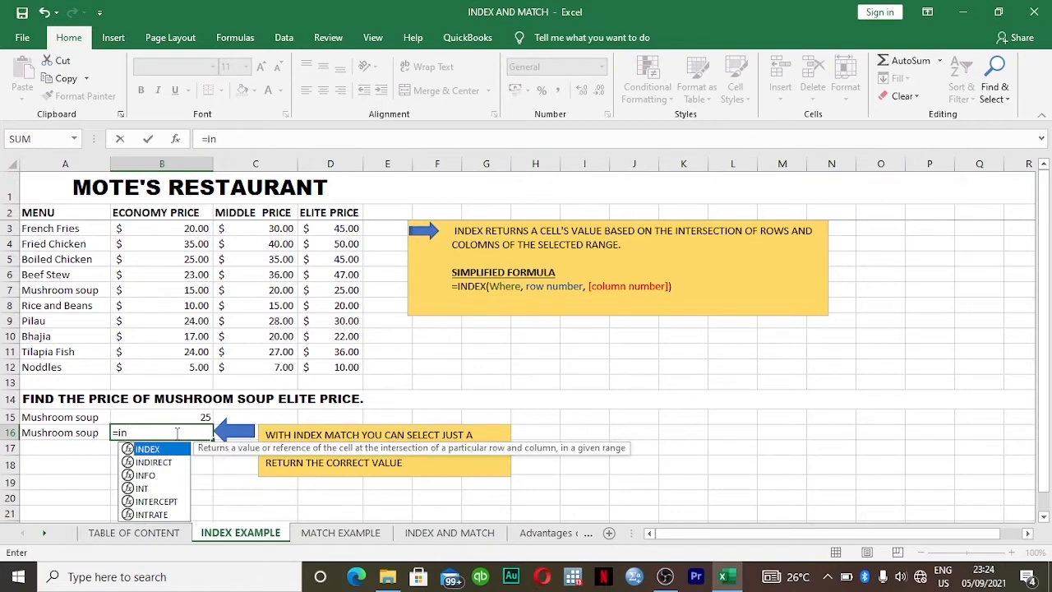
key(Tab)
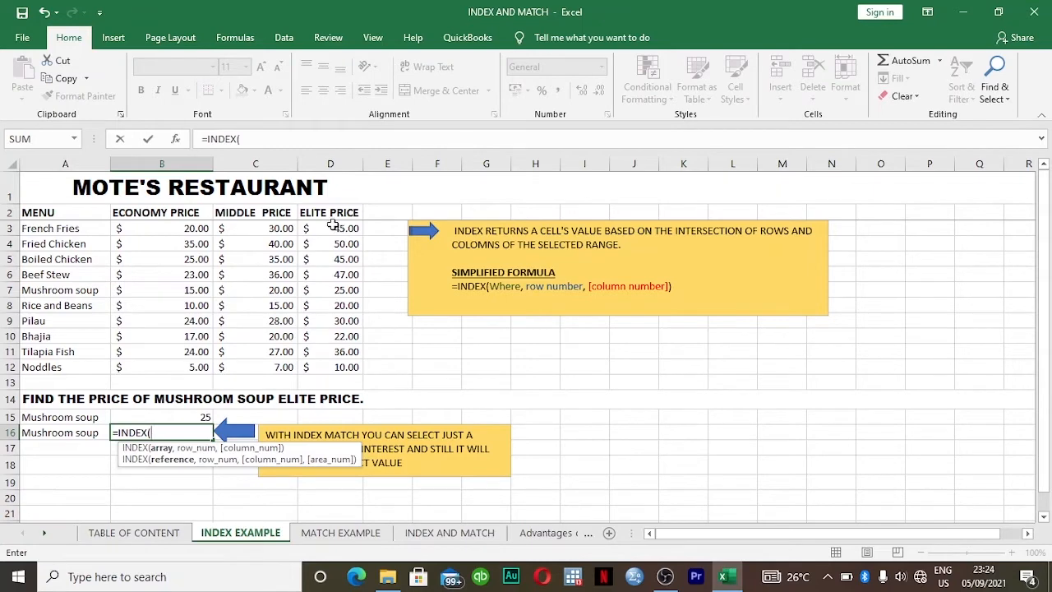
drag(333, 224, 338, 365)
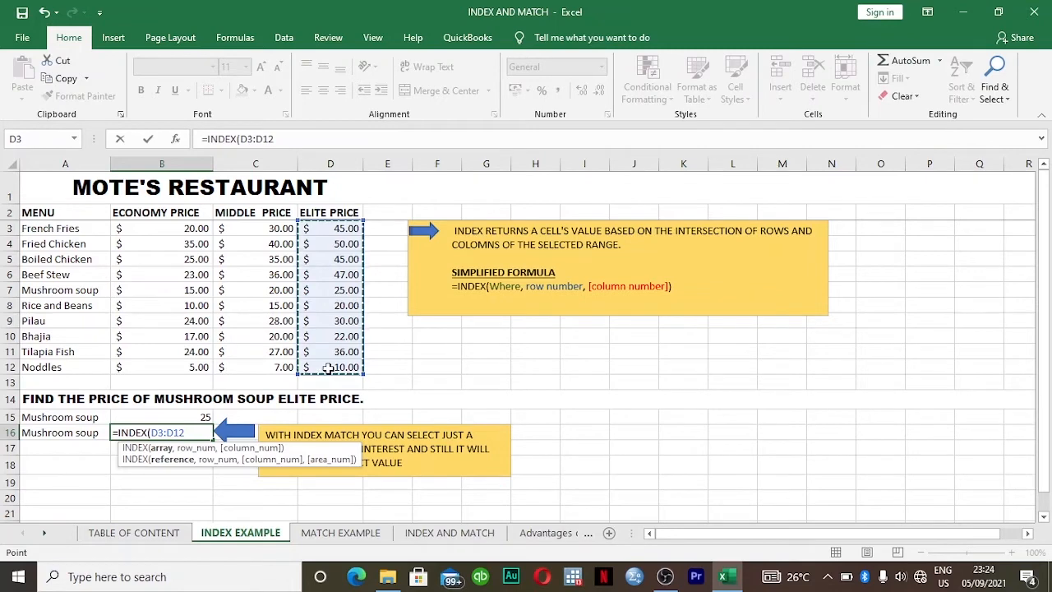
key(F4)
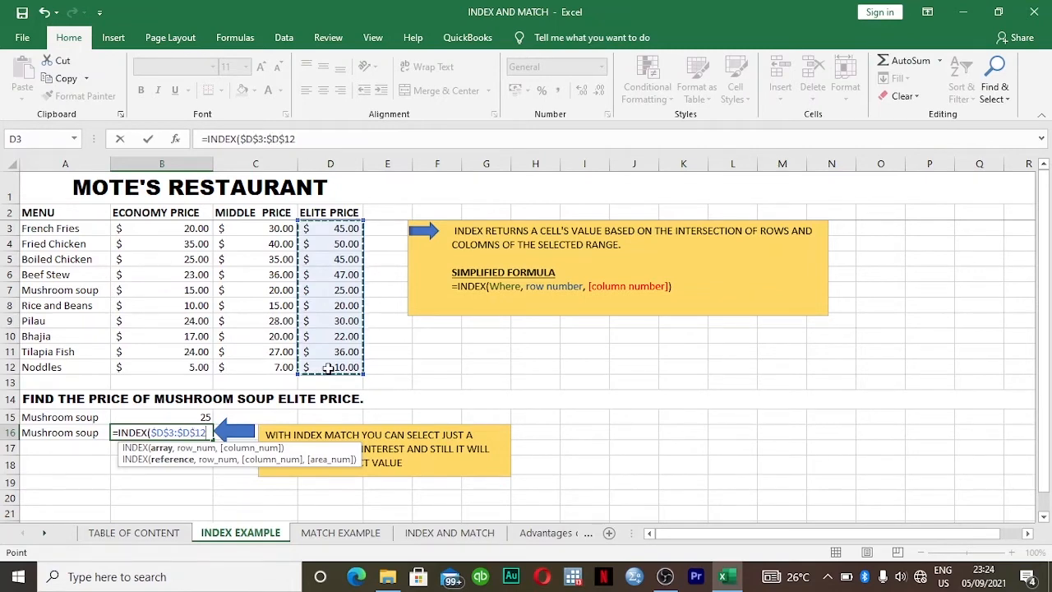
text(,)
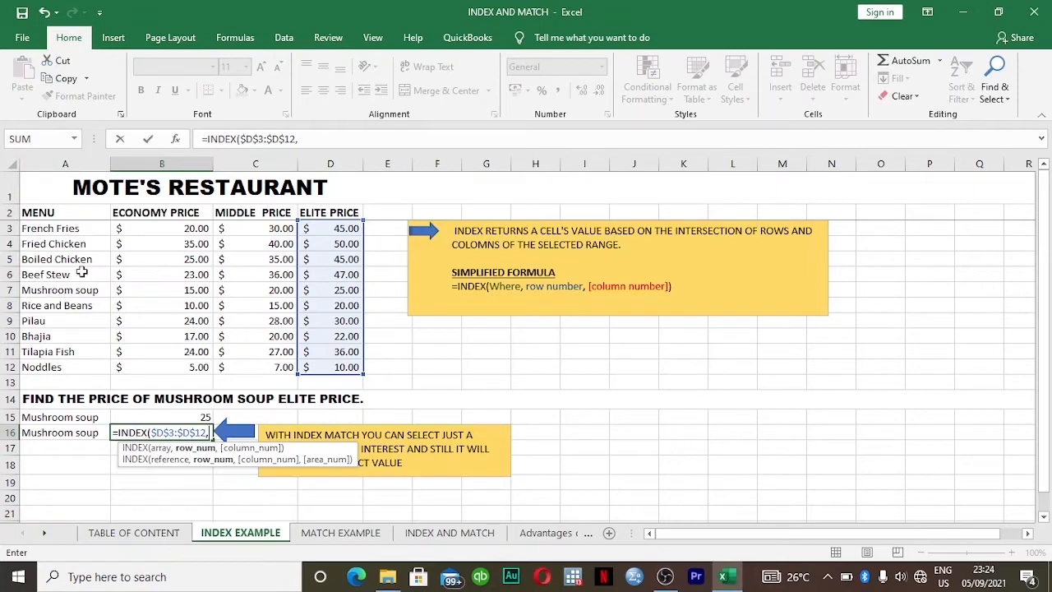
text(5)
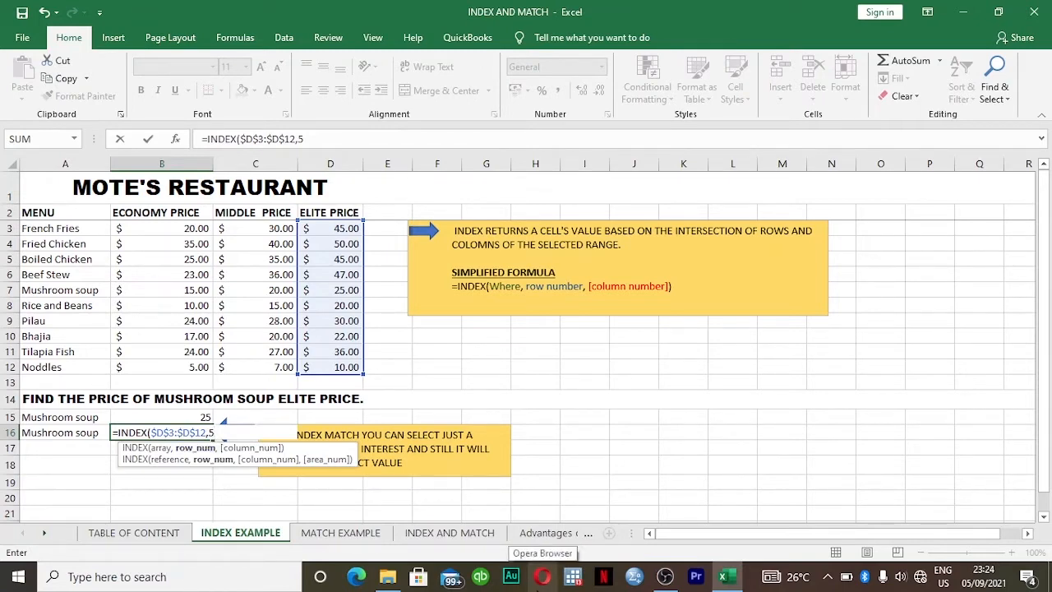
text())
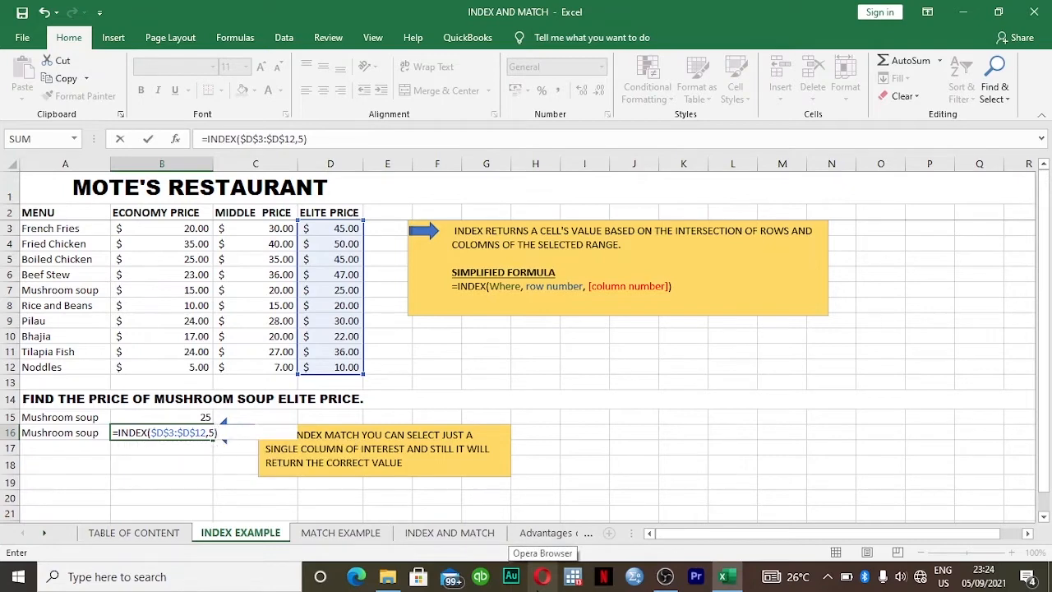
key(Return)
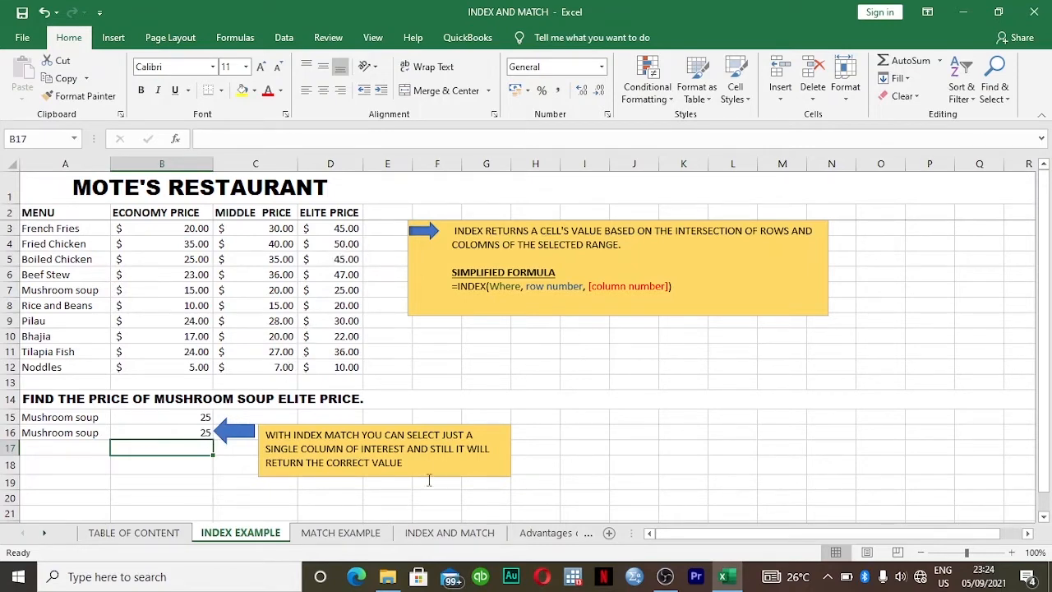
- Switch to the MATCH EXAMPLE sheet and start a formula in B15 beside Boiled Chicken
click(361, 534)
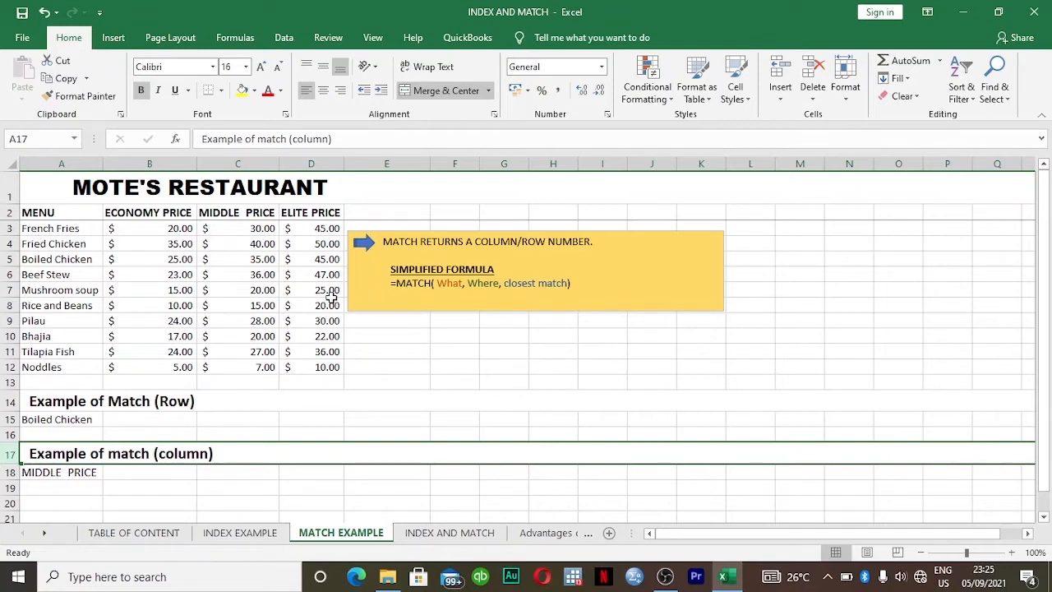
click(154, 422)
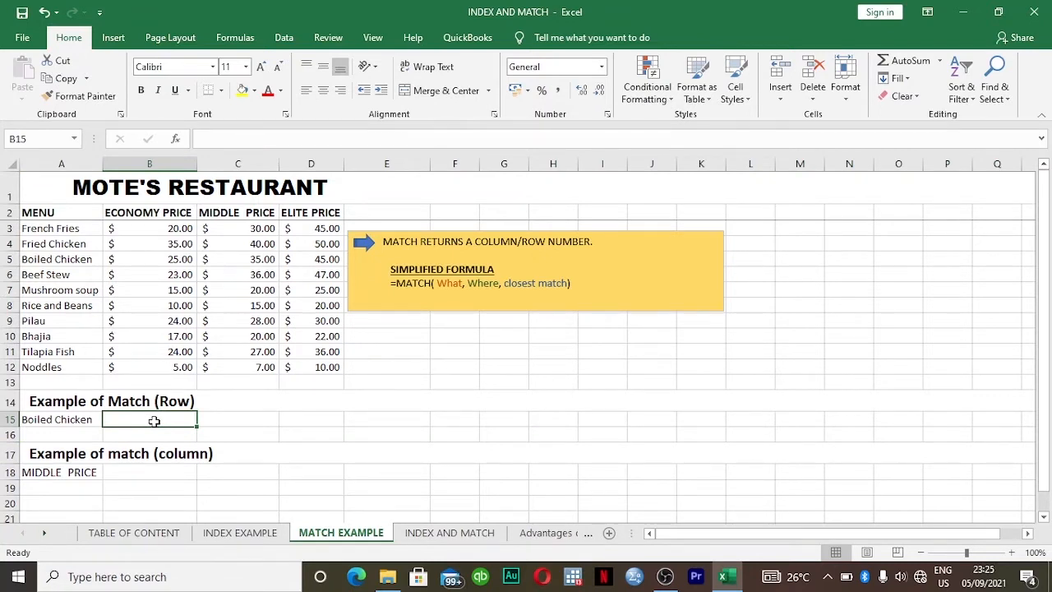
text(=)
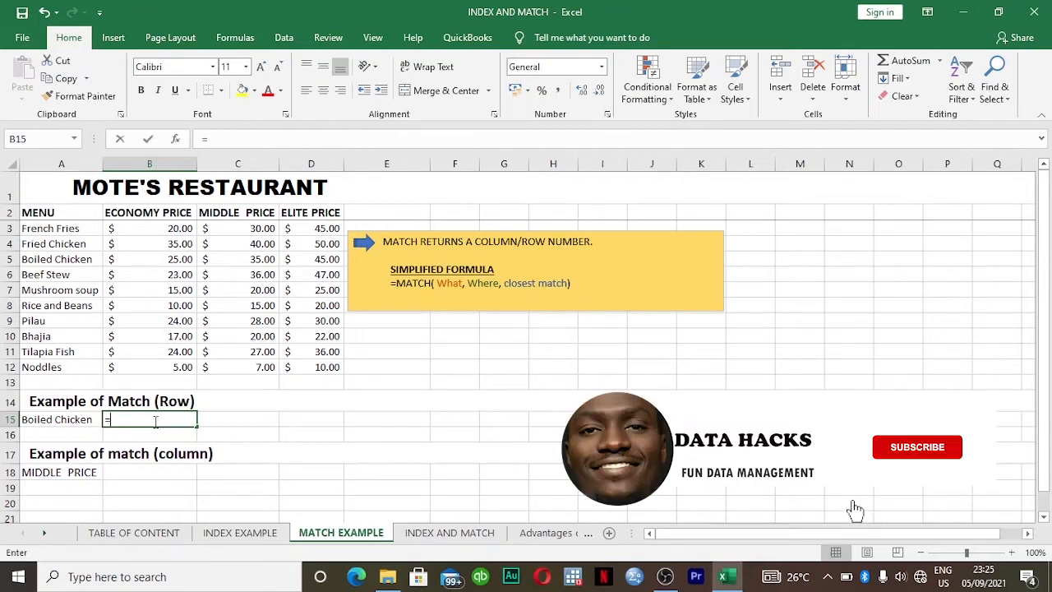
text(in)
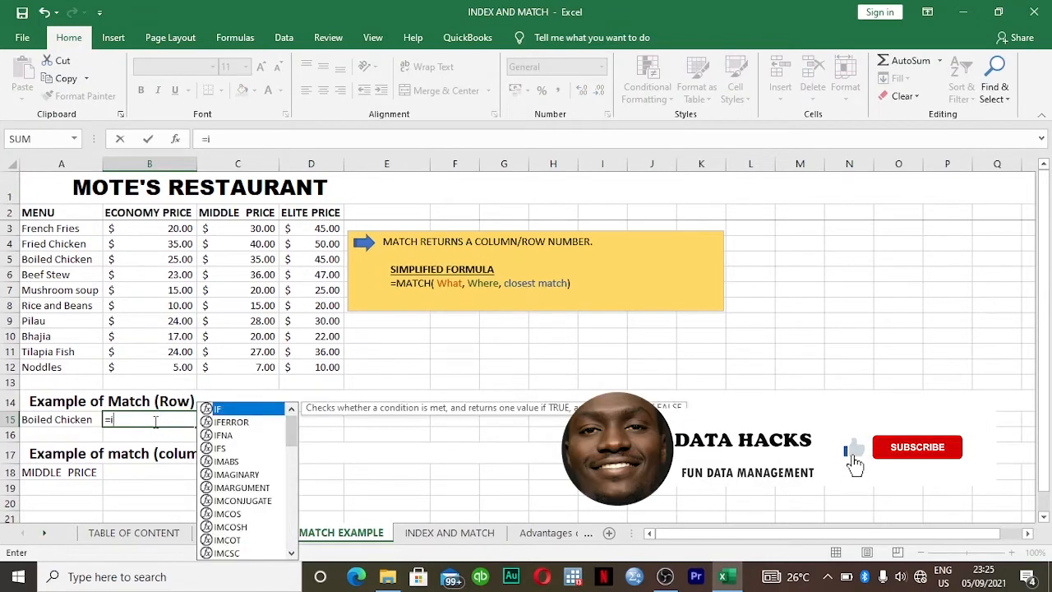
key(BackSpace)
key(BackSpace)
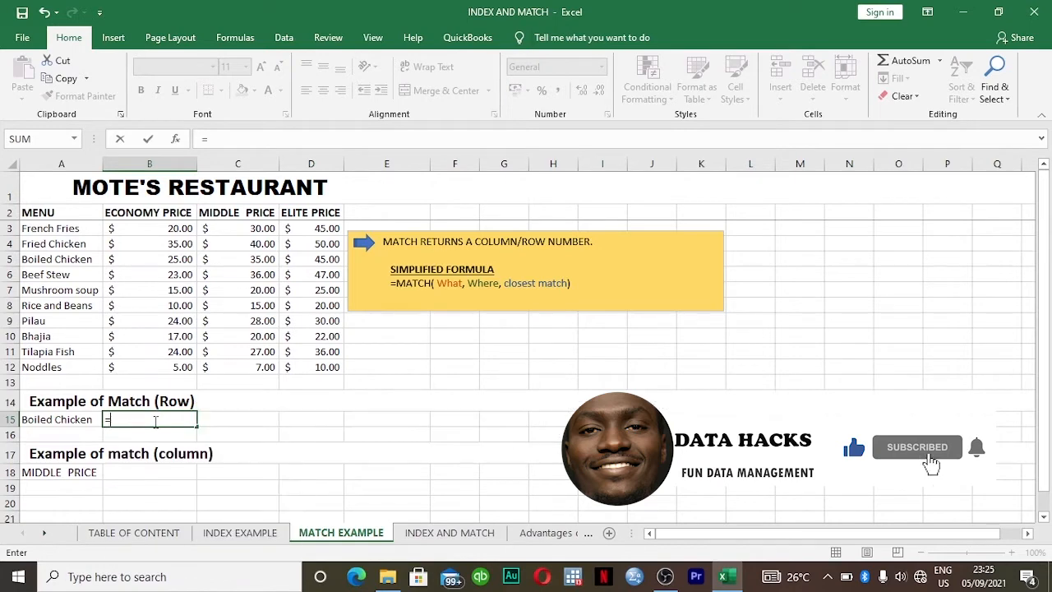
- Complete the B15 formula as =MATCH(A15,$A$3:$A$12,0) to find Boiled Chicken's row position with an exact match
text(m)
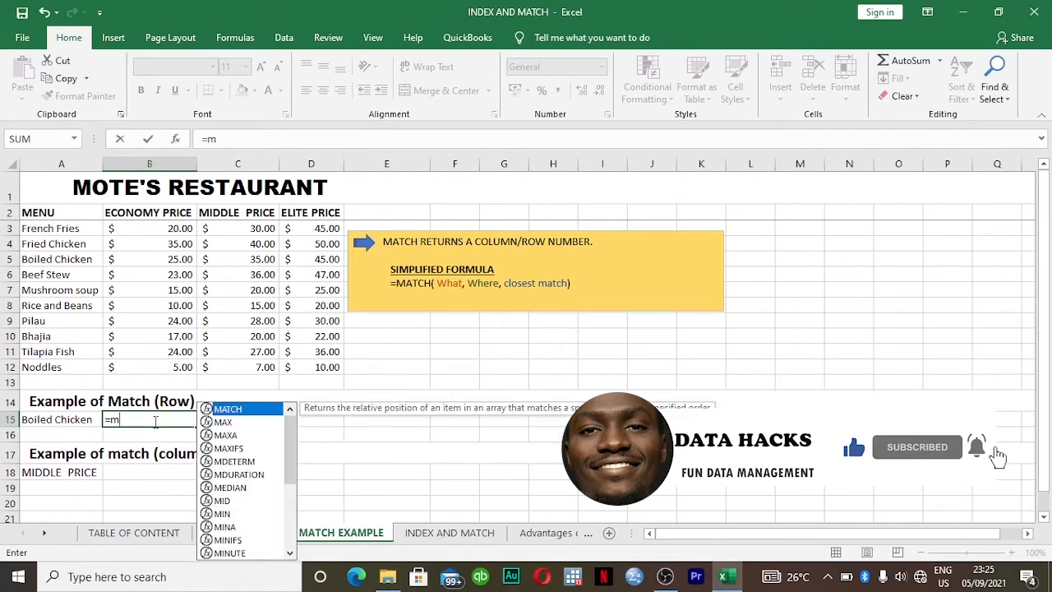
key(Tab)
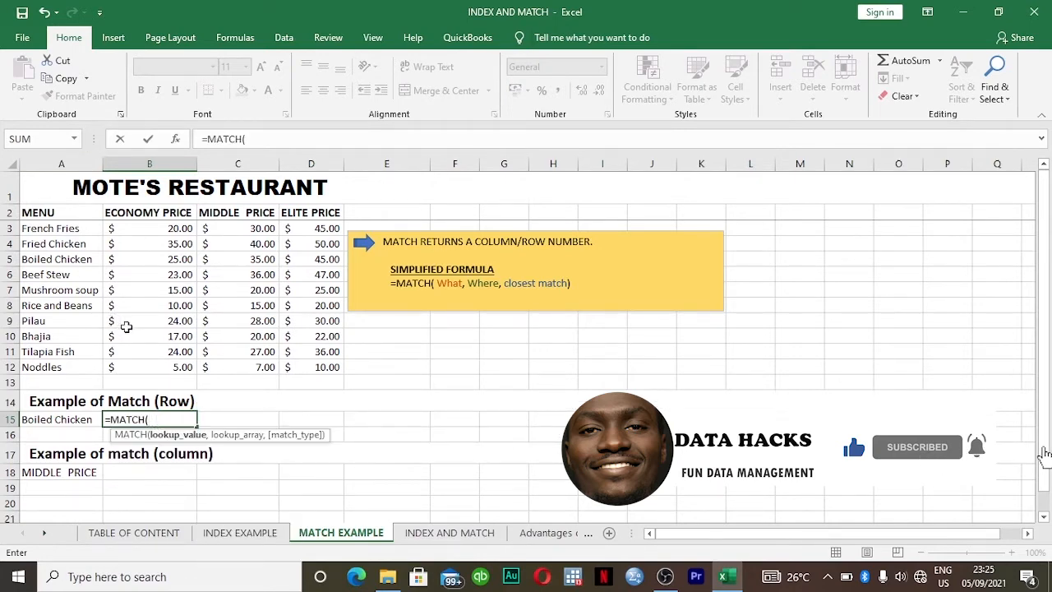
click(54, 417)
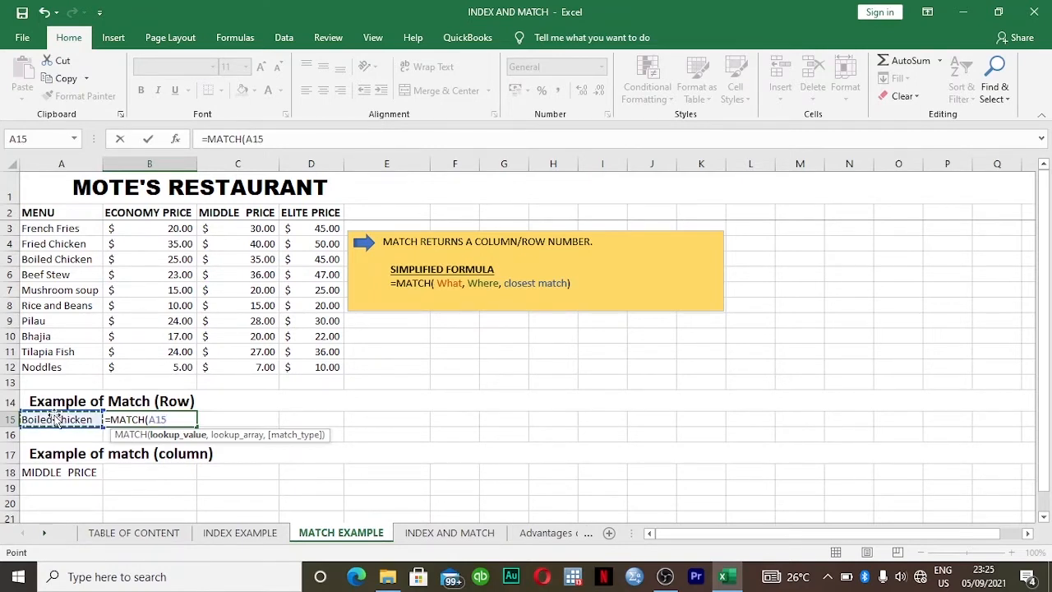
text(,)
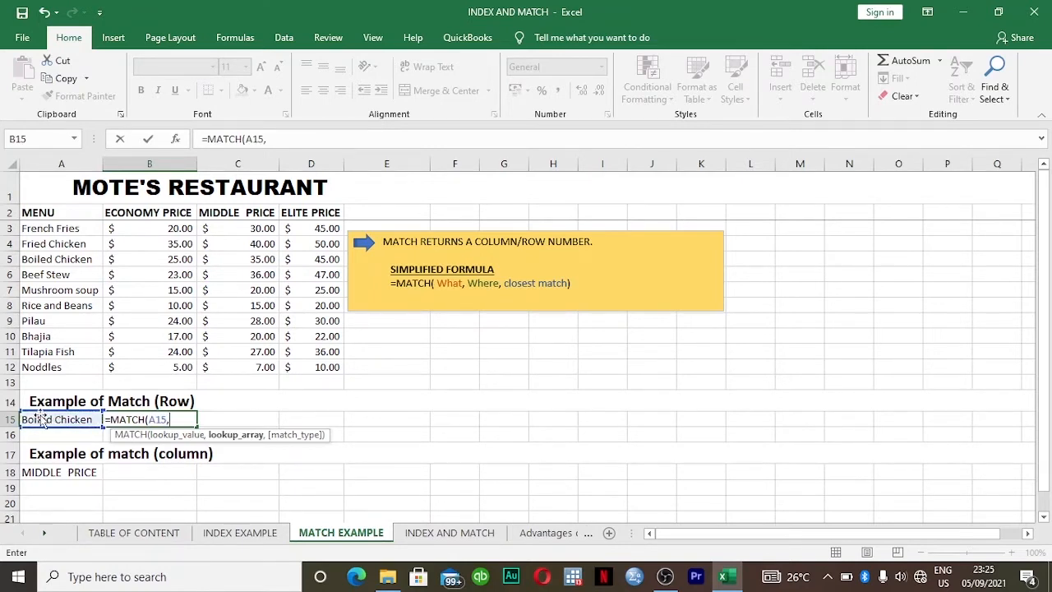
drag(50, 228, 50, 366)
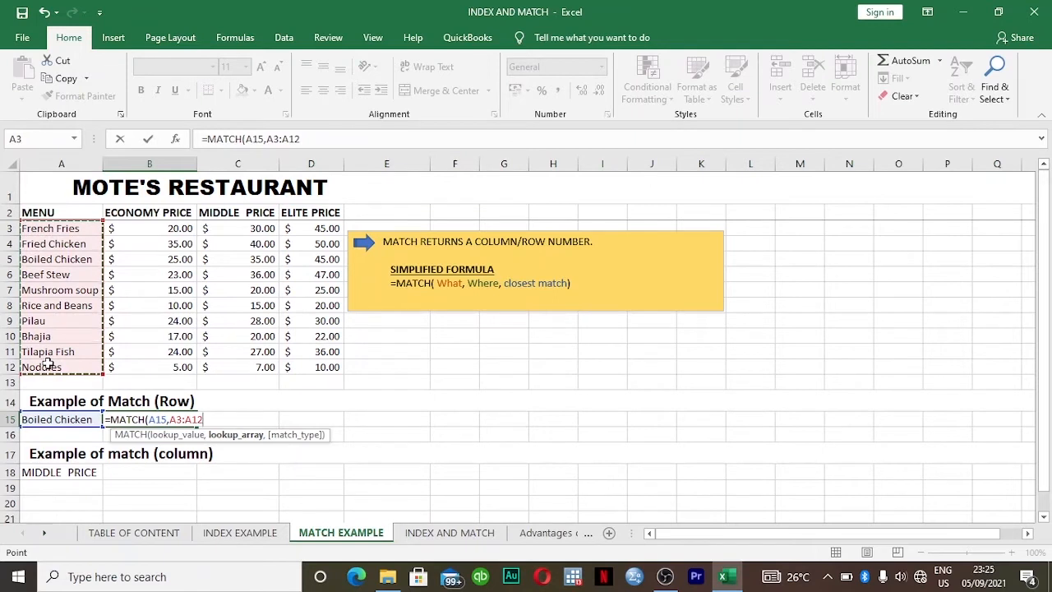
key(F4)
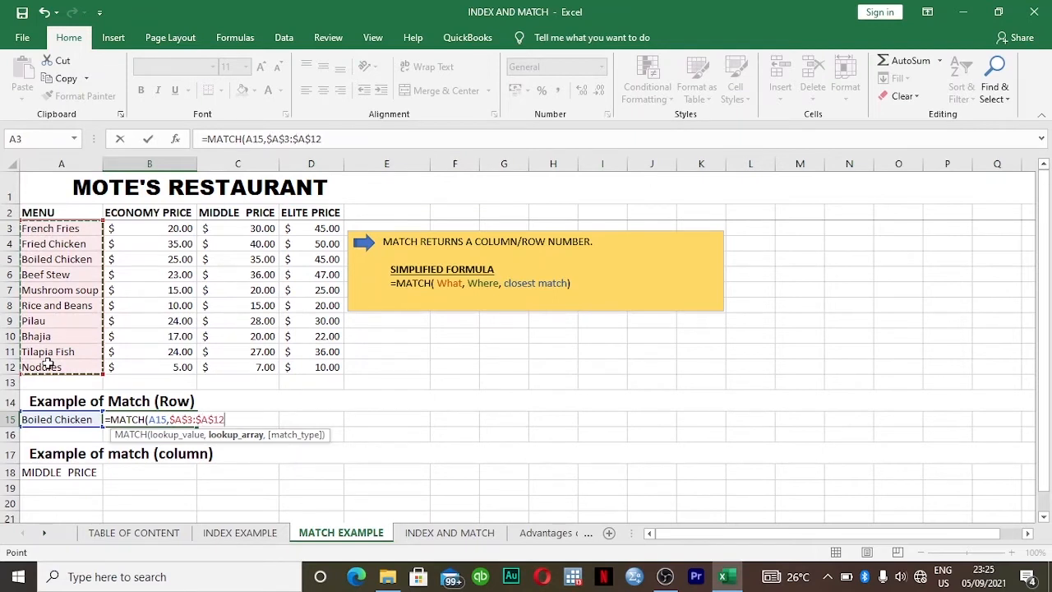
text(,)
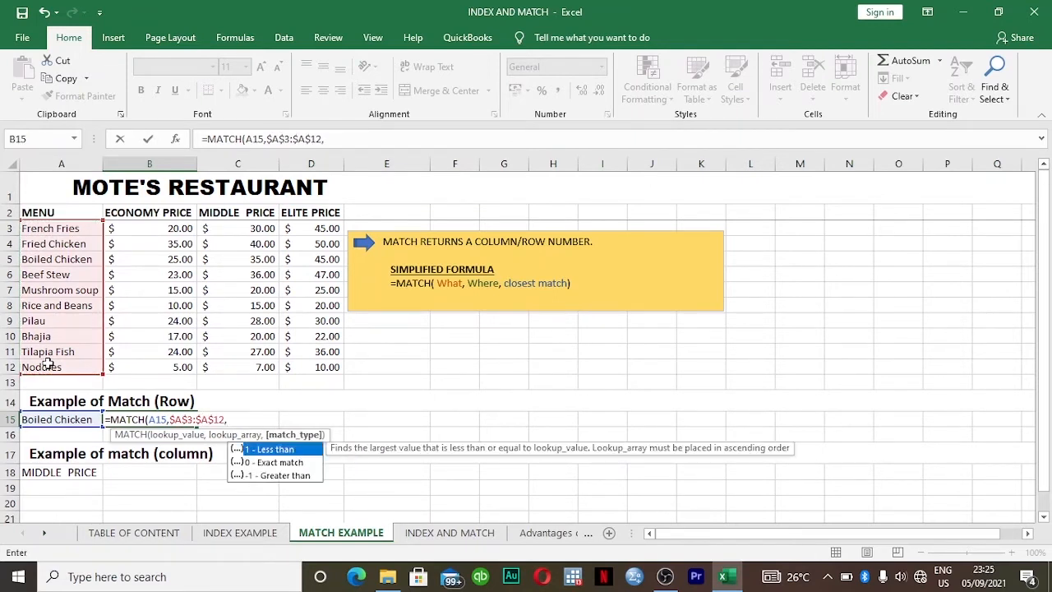
key(Down)
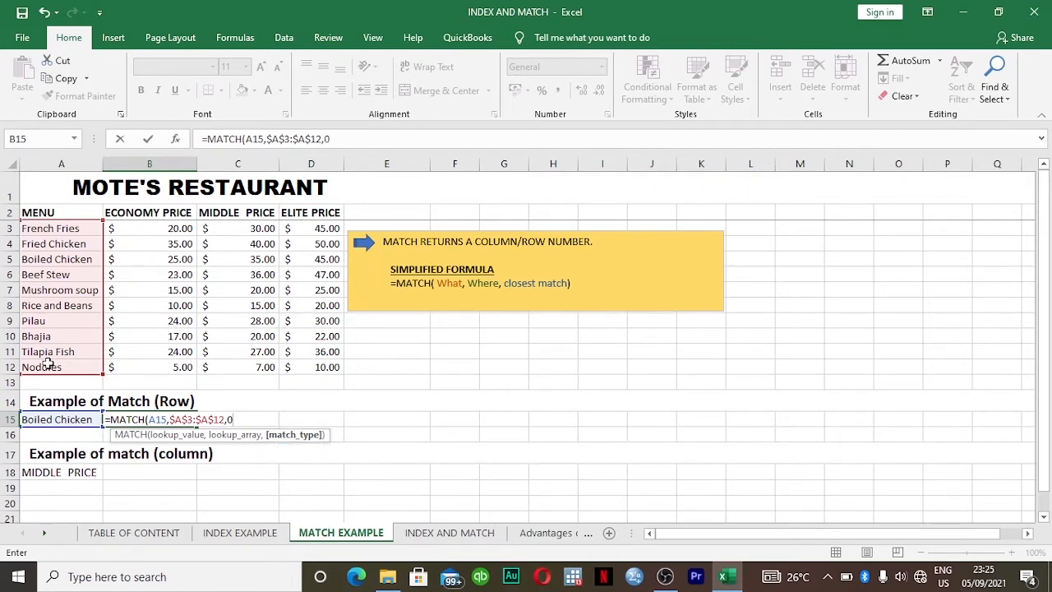
text())
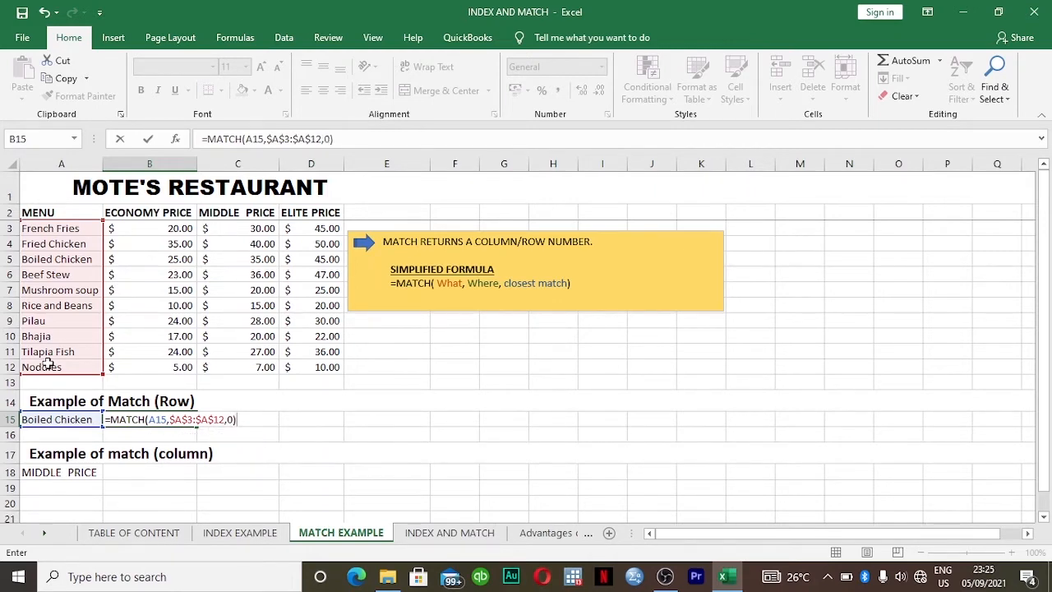
key(Return)
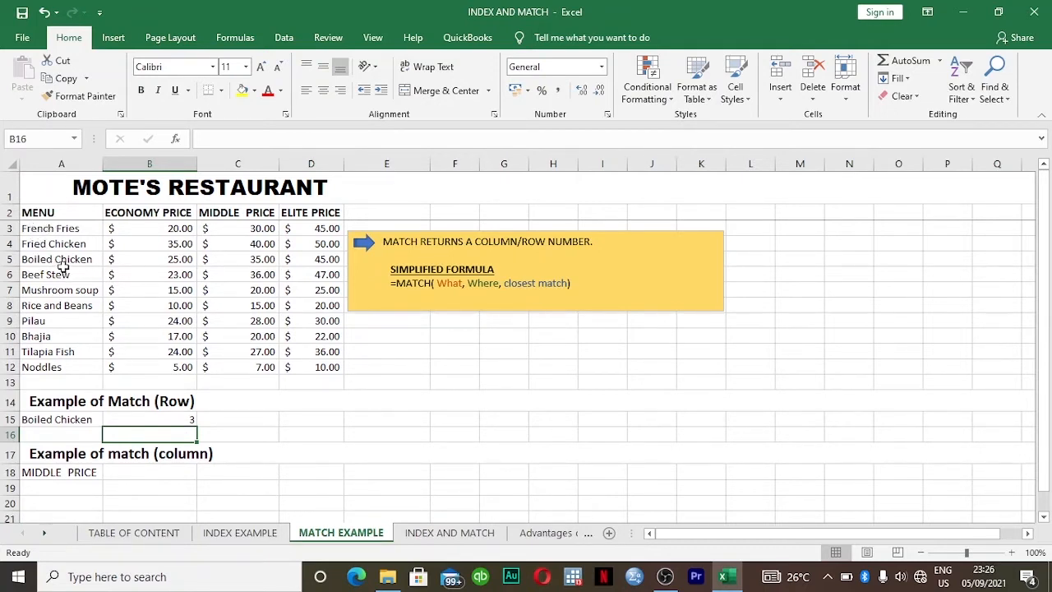
- Start a MATCH formula in B18 beside MIDDLE PRICE, under the column example
click(161, 477)
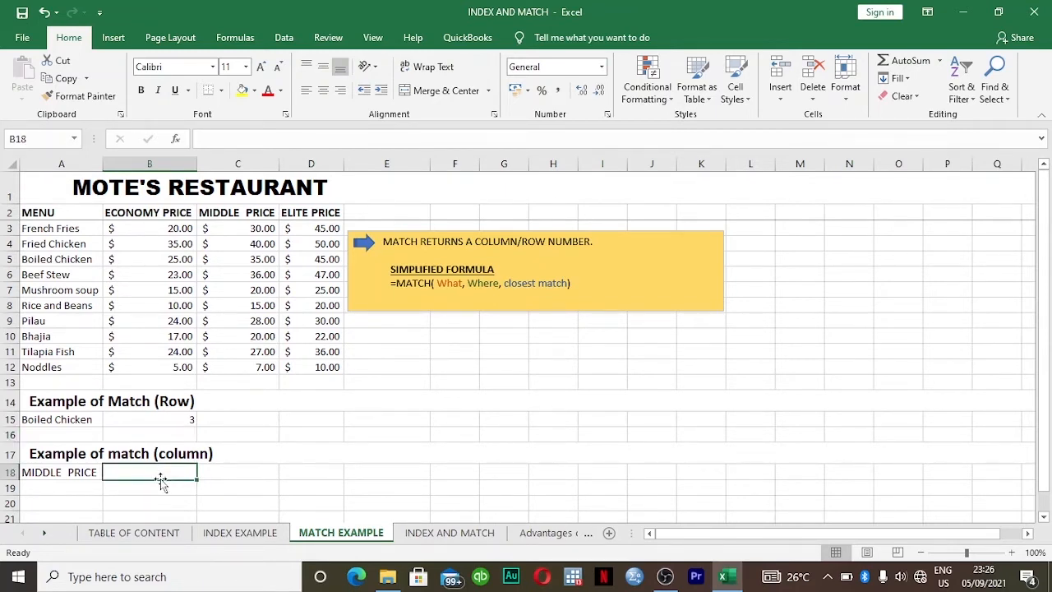
text(=)
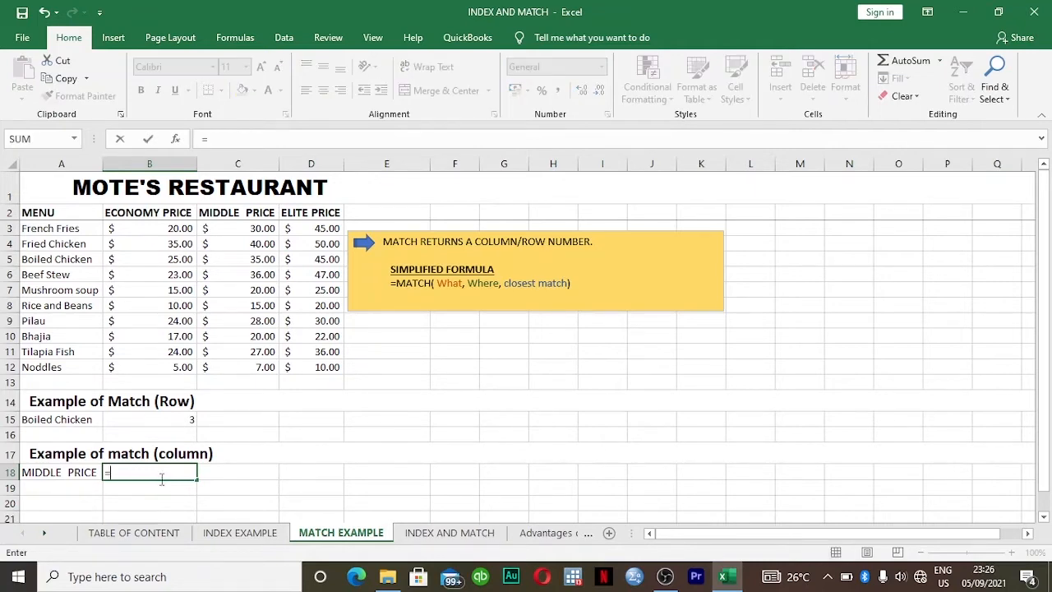
text(m)
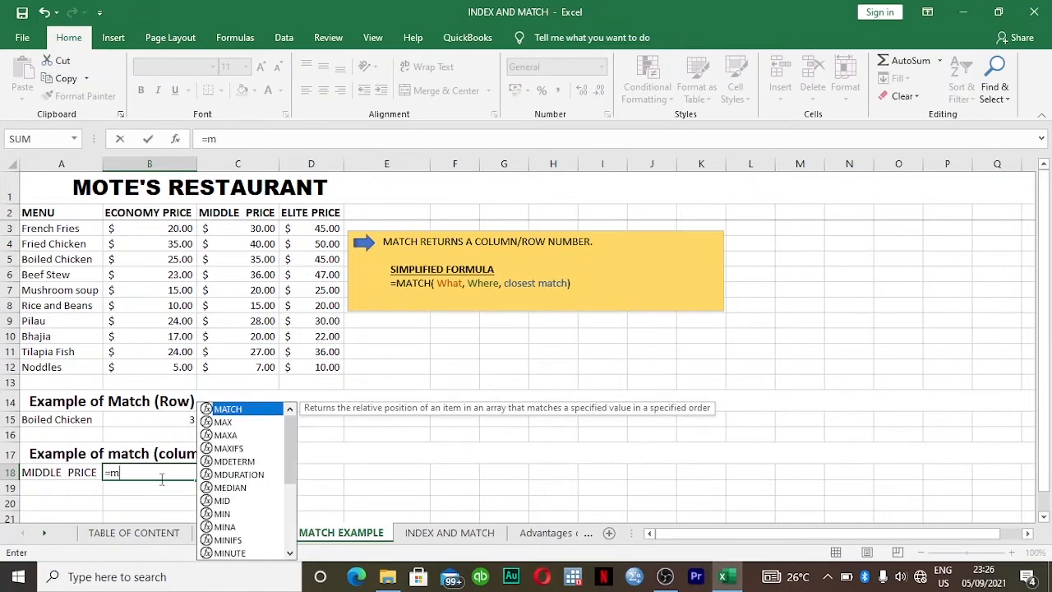
key(Tab)
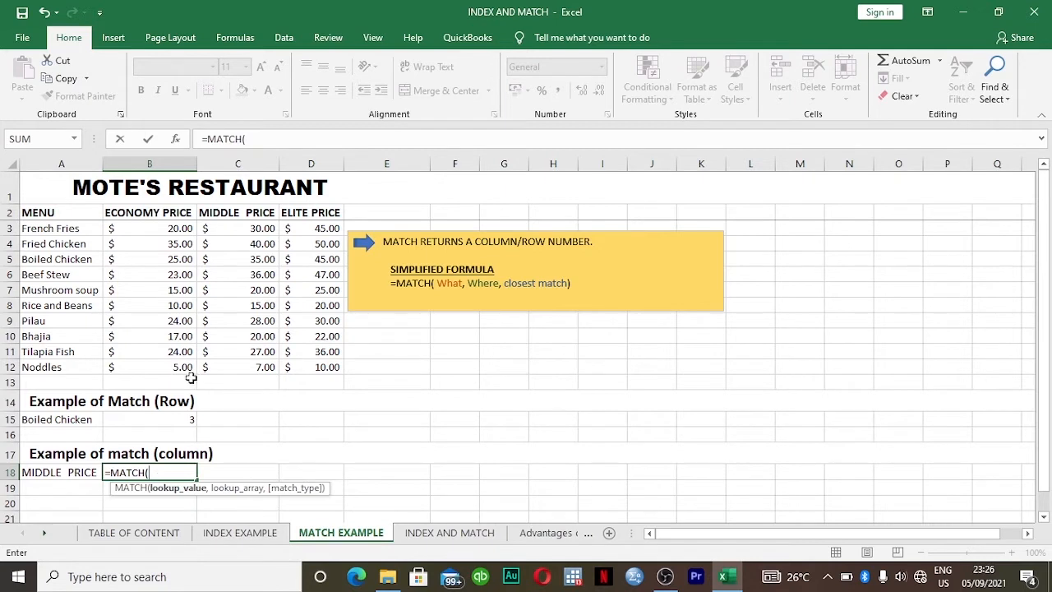
click(70, 472)
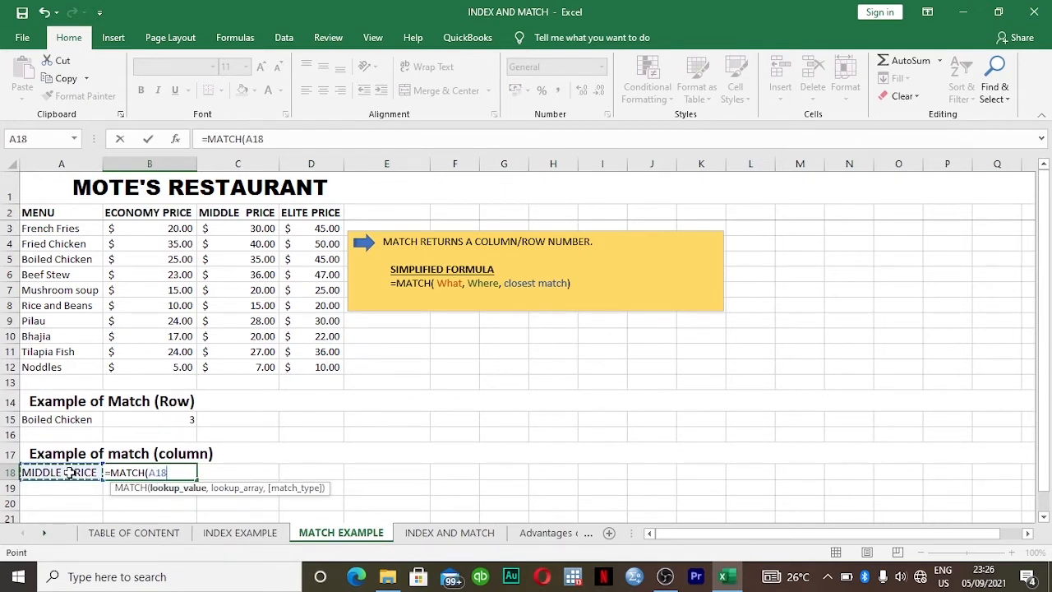
key(F8)
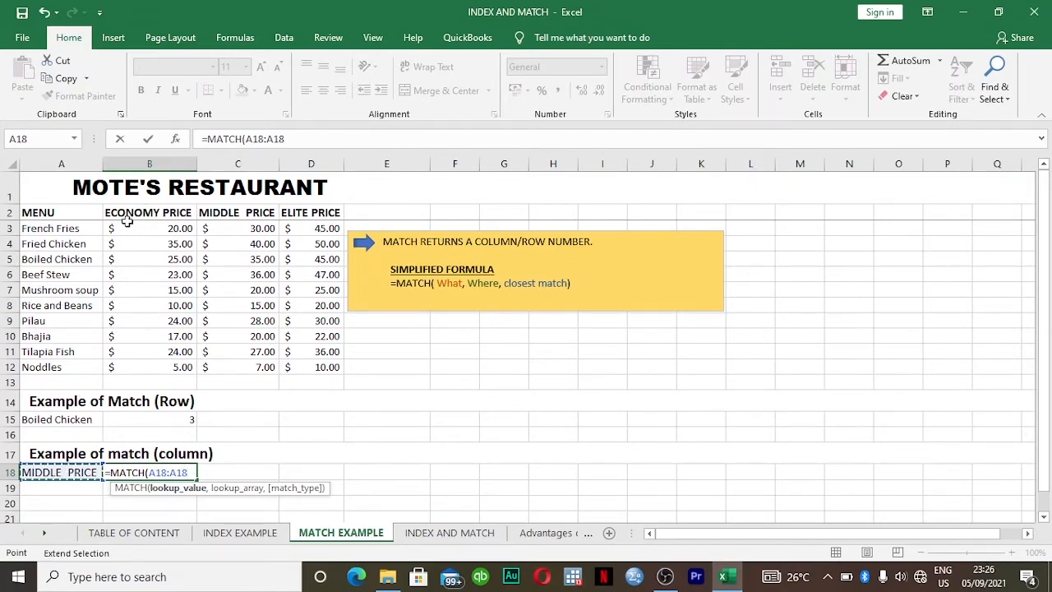
key(BackSpace)
key(BackSpace)
key(BackSpace)
key(BackSpace)
key(BackSpace)
key(BackSpace)
key(BackSpace)
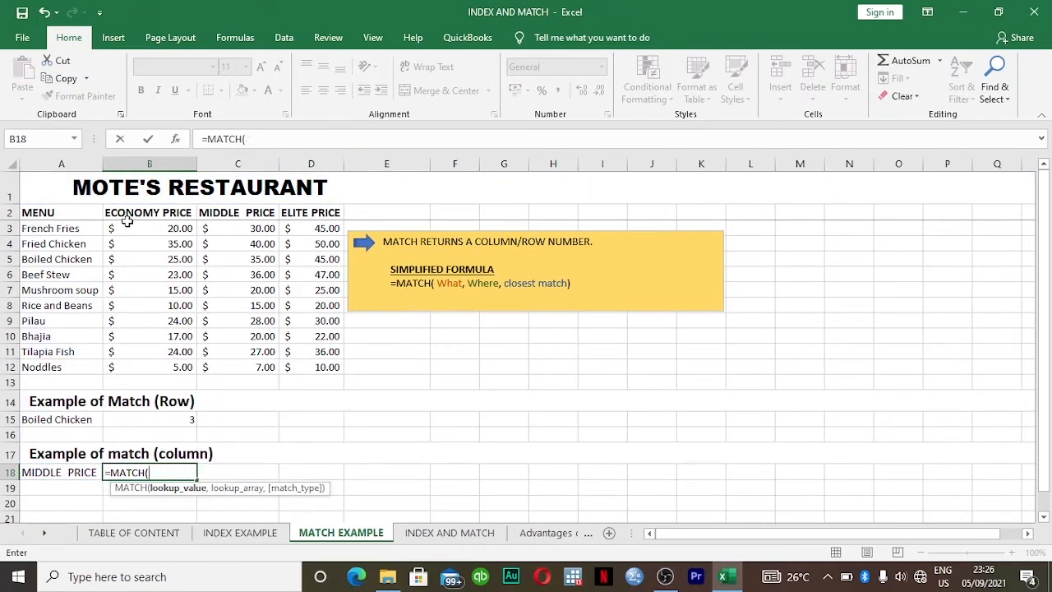
- Complete the B18 formula as =MATCH(A18,$B$2:$D$2,0) to find the MIDDLE PRICE column position with an exact match
click(53, 475)
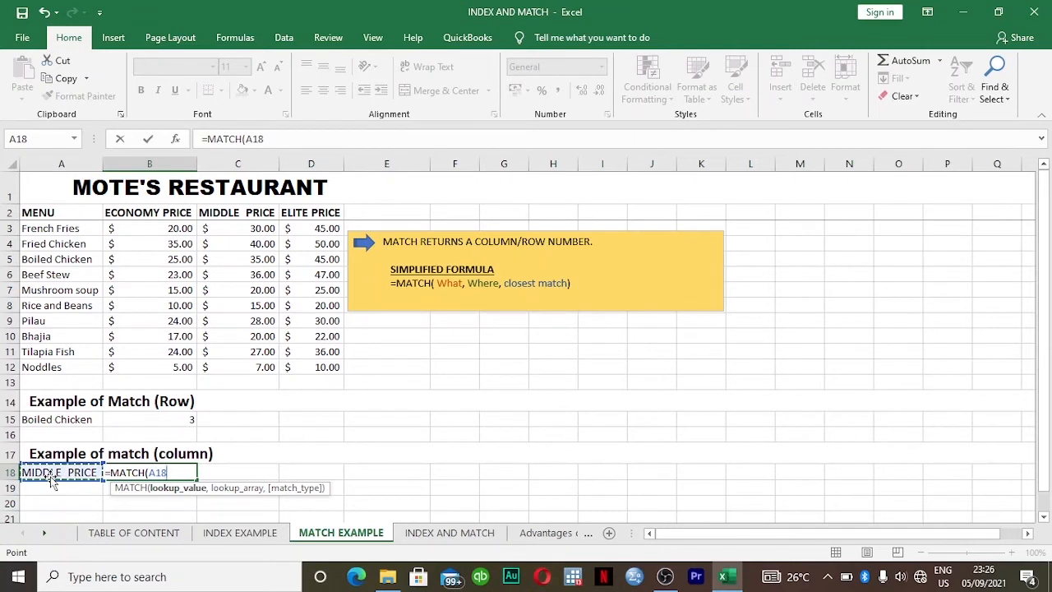
text(,)
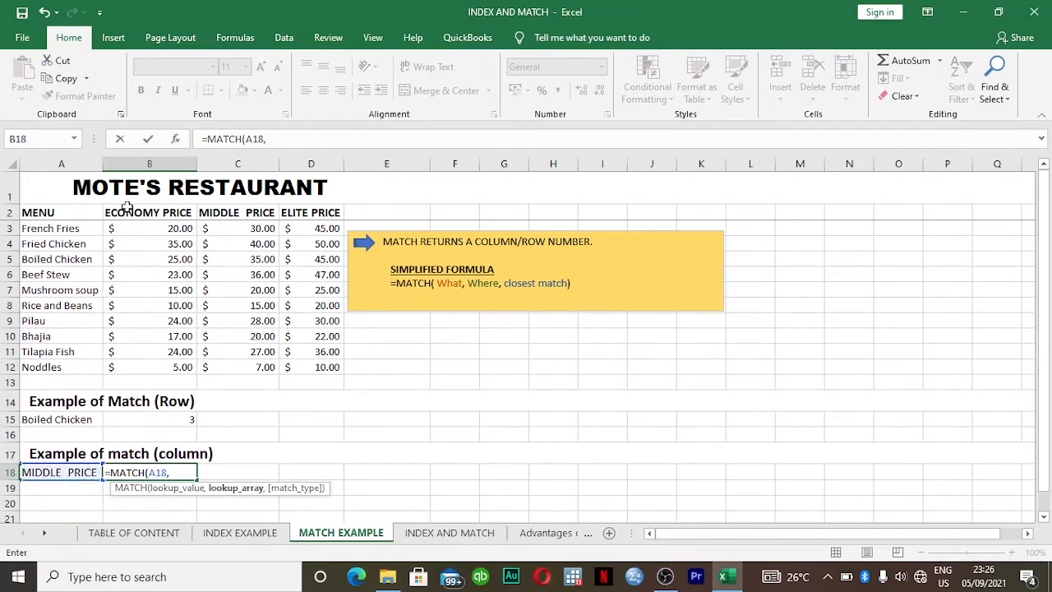
drag(119, 213, 313, 215)
key(F4)
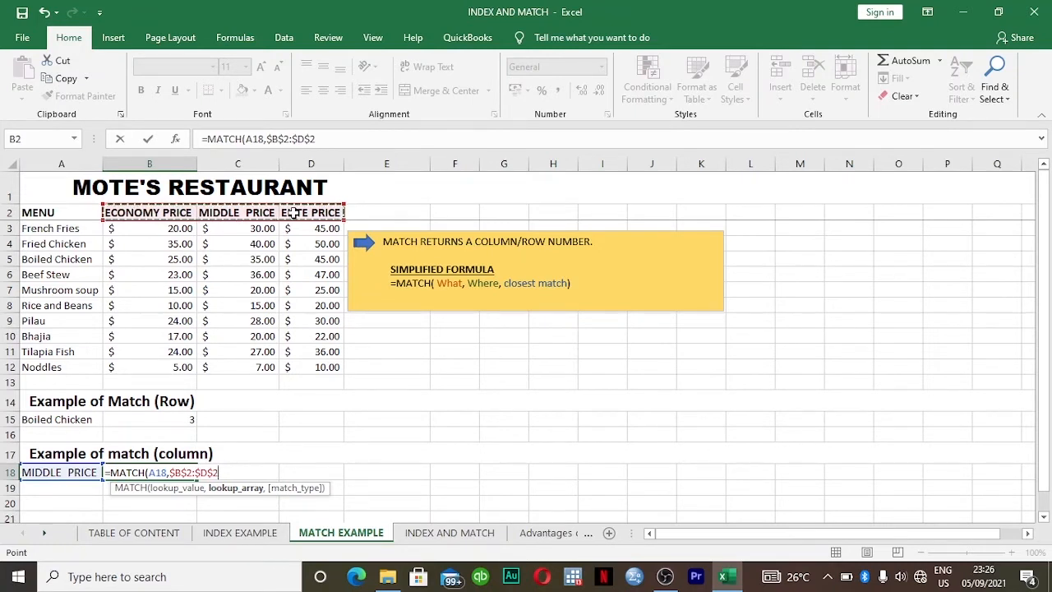
text(,)
key(Down)
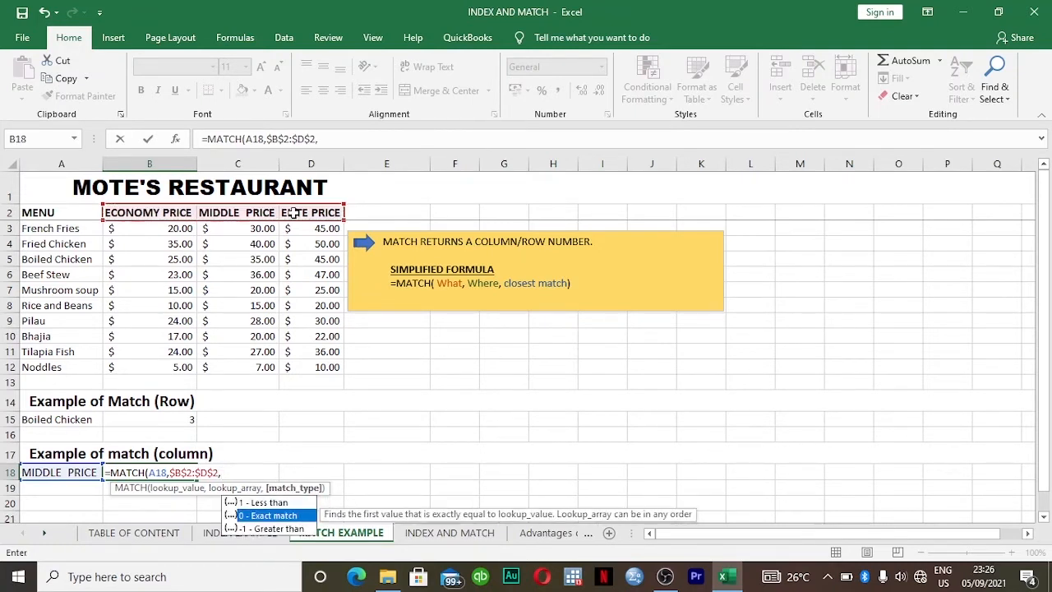
key(Tab)
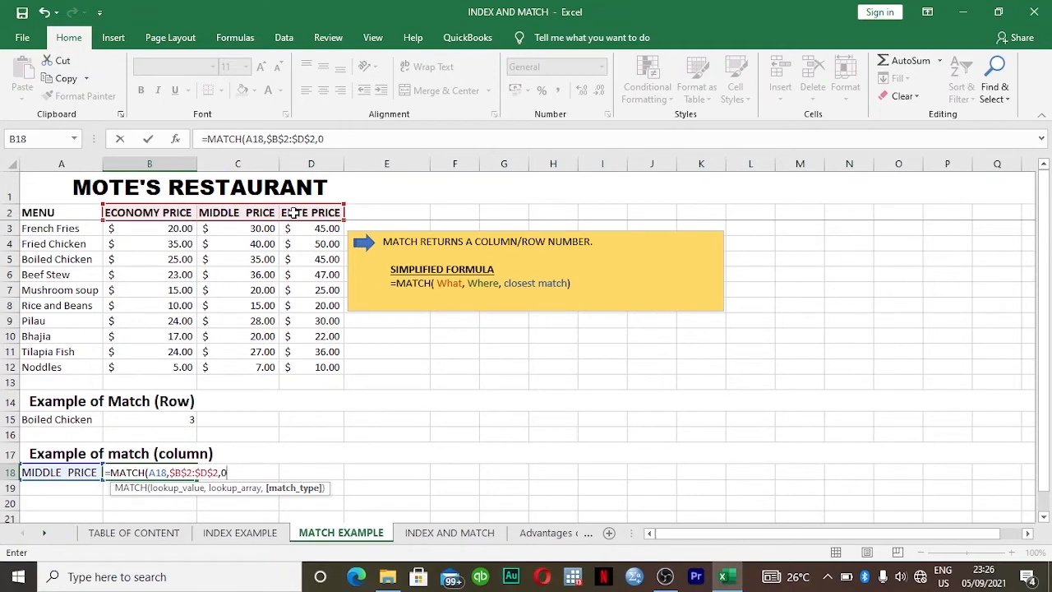
text())
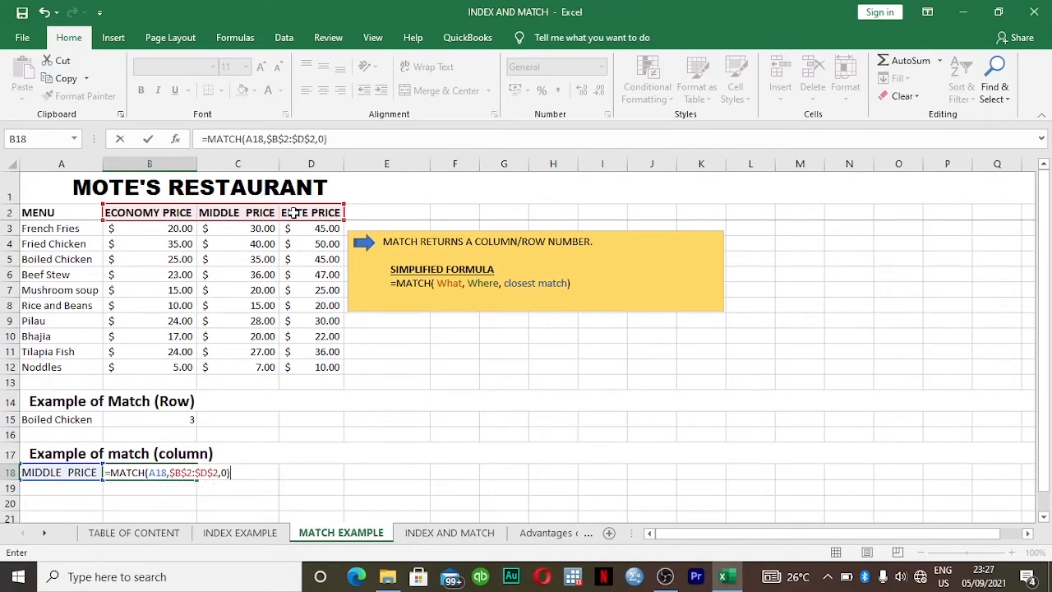
key(Return)
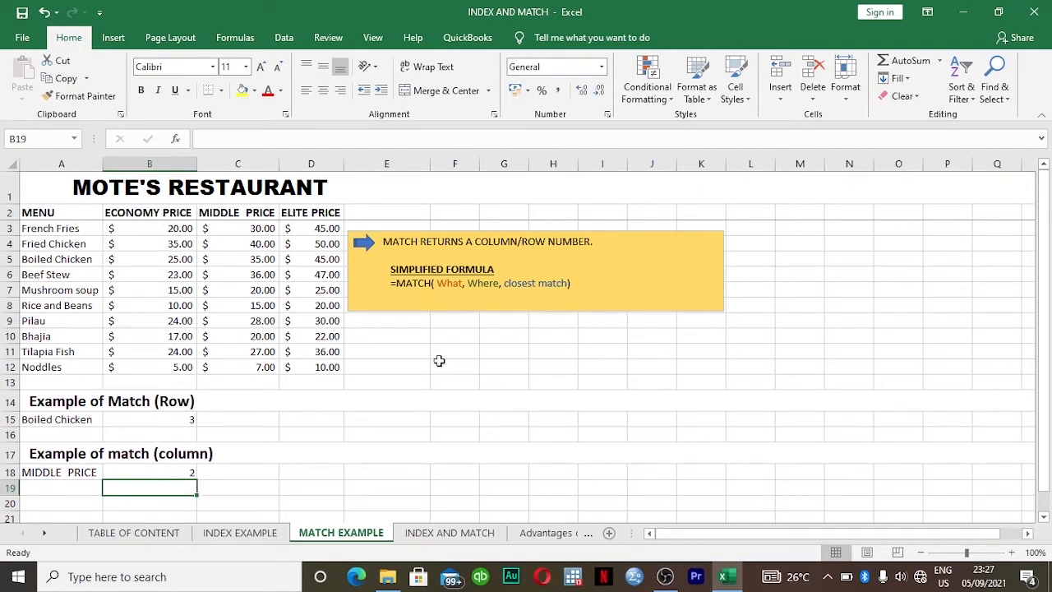
- Review the simplified formula notes on the INDEX AND MATCH and INDEX EXAMPLE sheets, ending back on INDEX AND MATCH
click(449, 532)
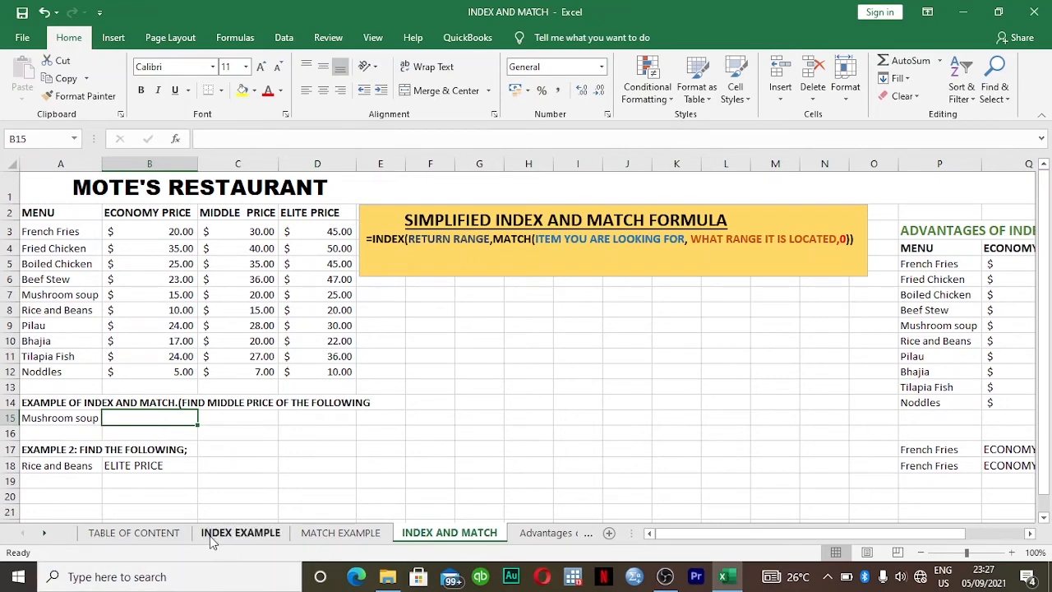
click(234, 535)
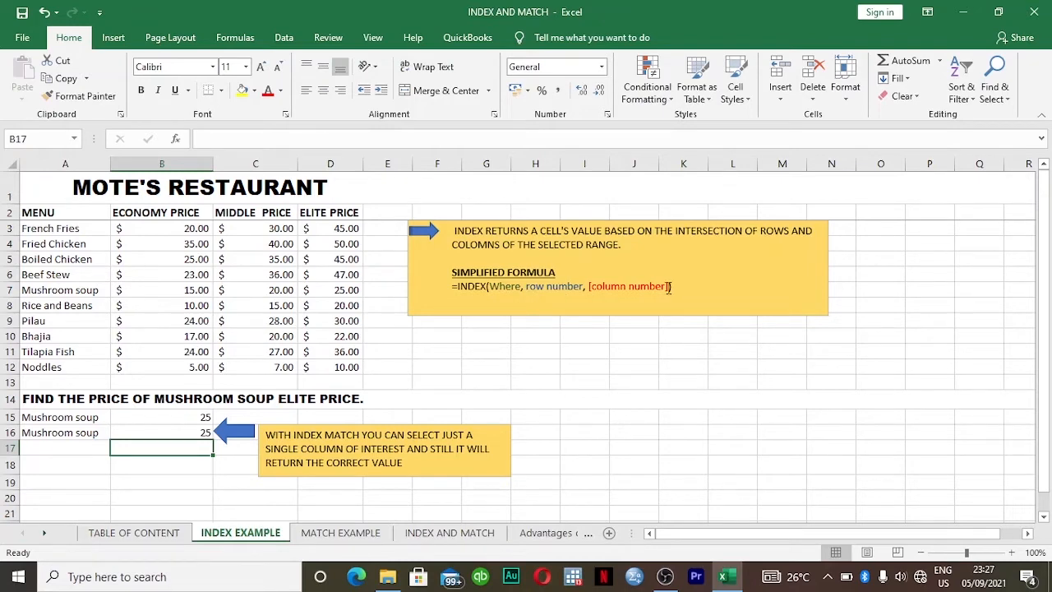
click(456, 535)
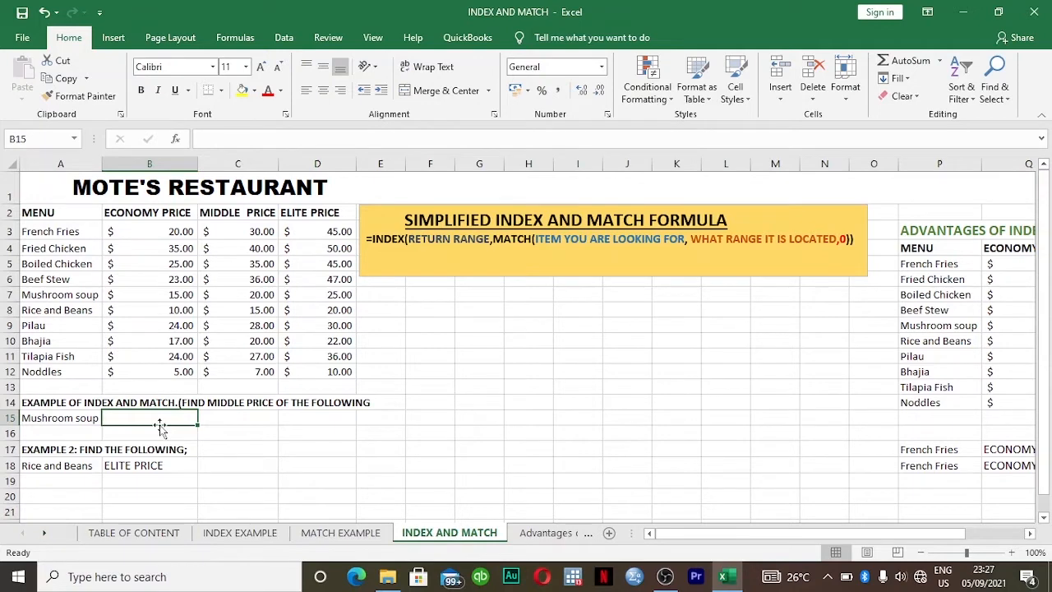
- On the INDEX AND MATCH sheet, start the Mushroom soup formula in B15 with =INDEX($C$3:$C$12, to return middle prices
text(=in)
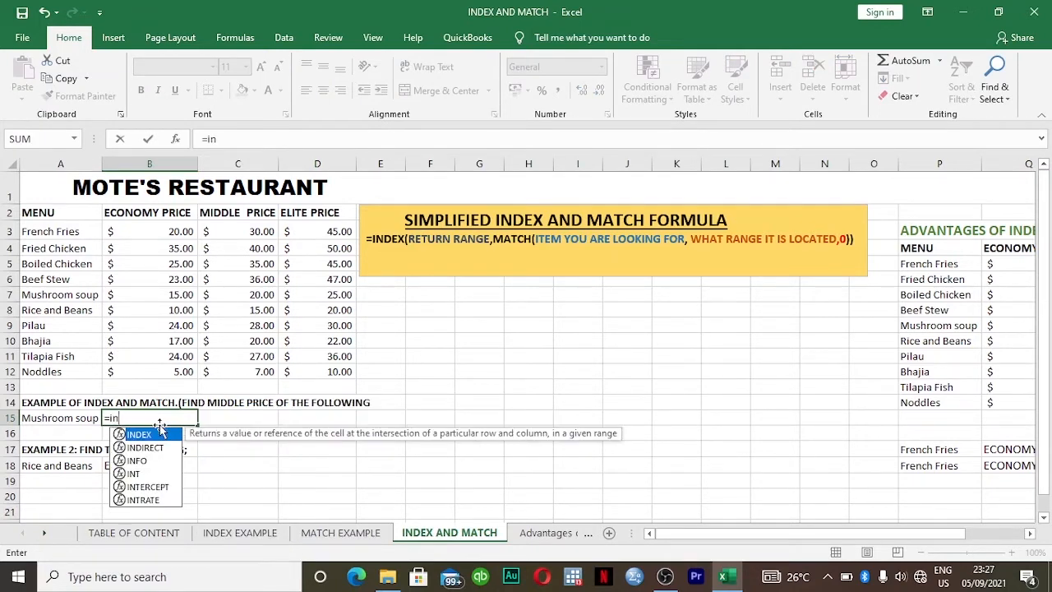
key(Tab)
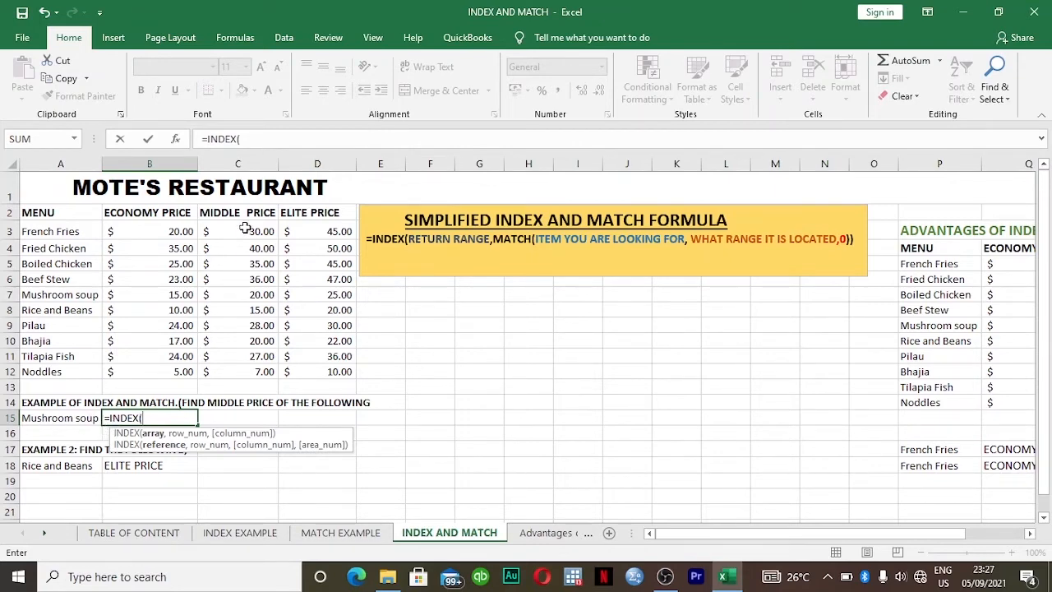
drag(245, 229, 246, 369)
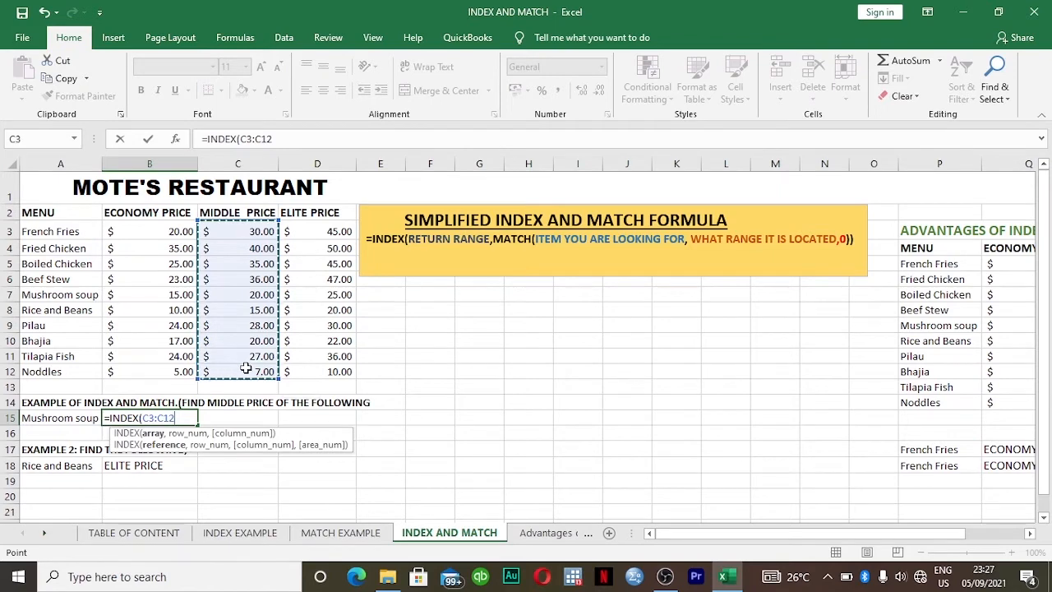
key(F4)
text(,)
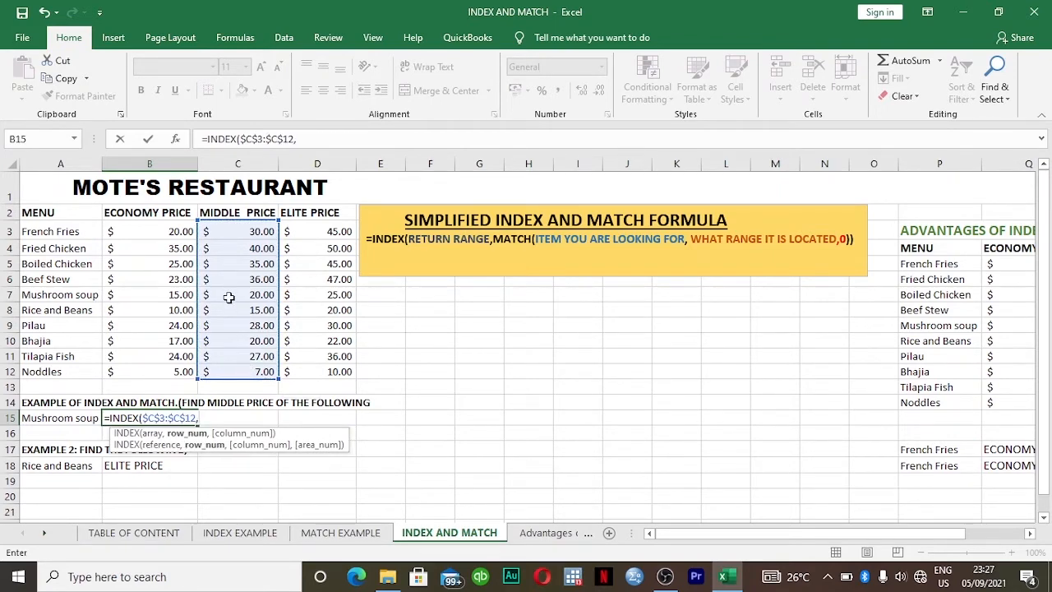
- Complete the B15 formula by nesting MATCH(A15,$A$3:$A$12,0) as the row number for Mushroom soup
text(m)
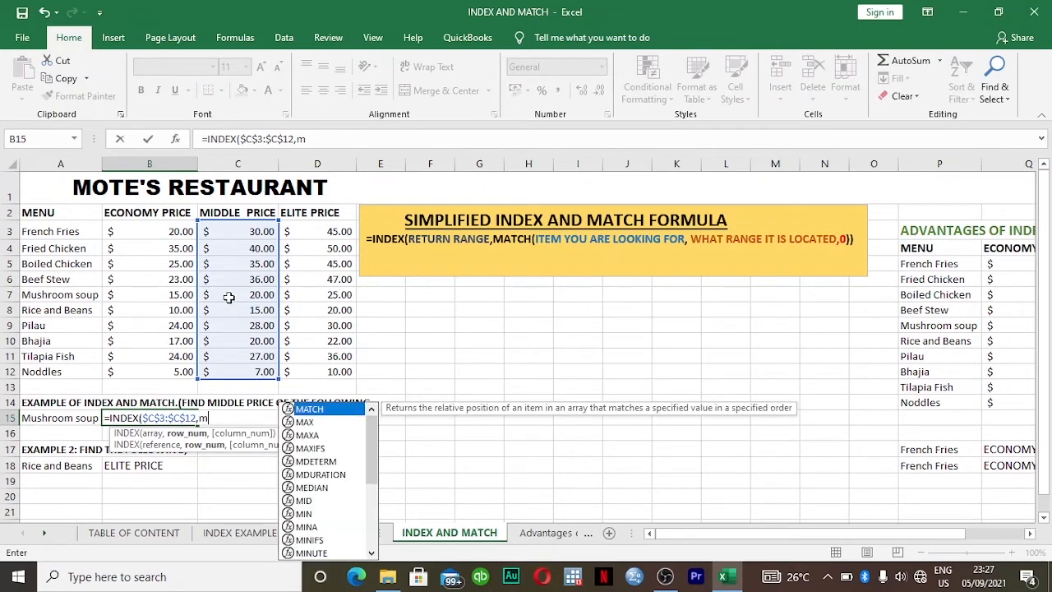
key(Tab)
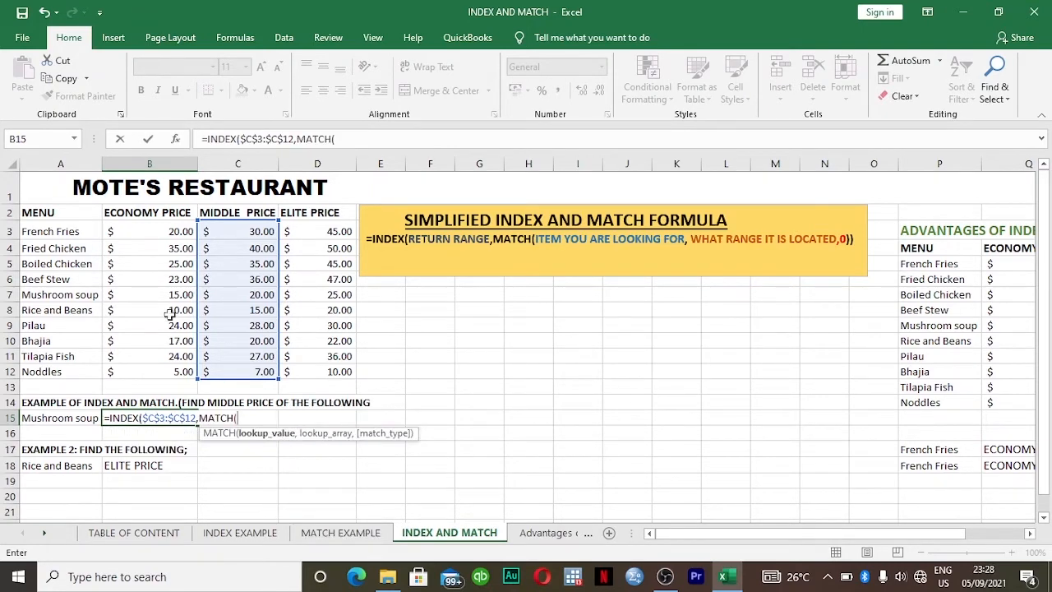
click(74, 420)
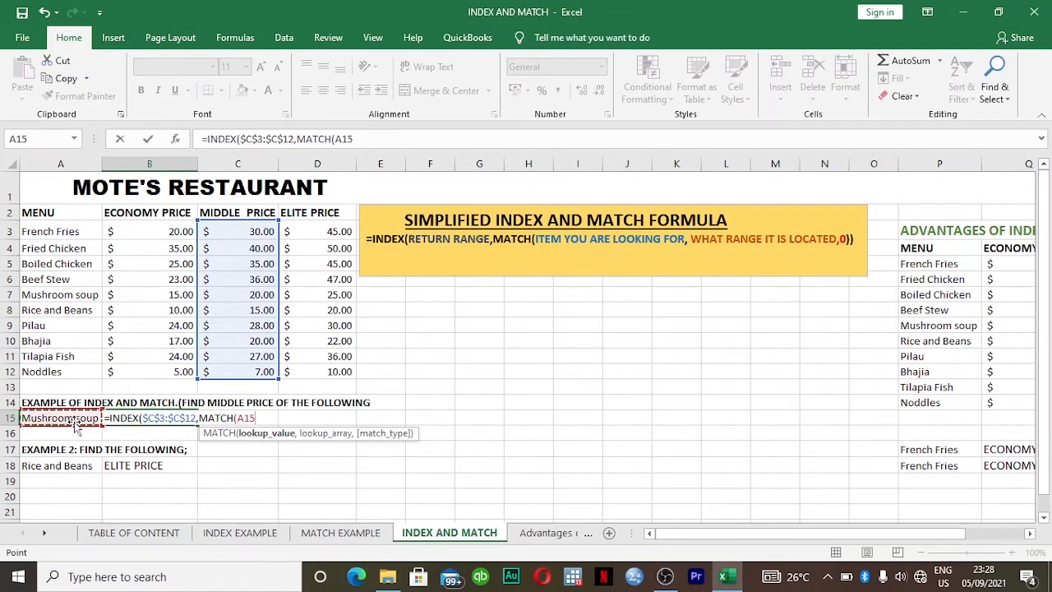
text(,)
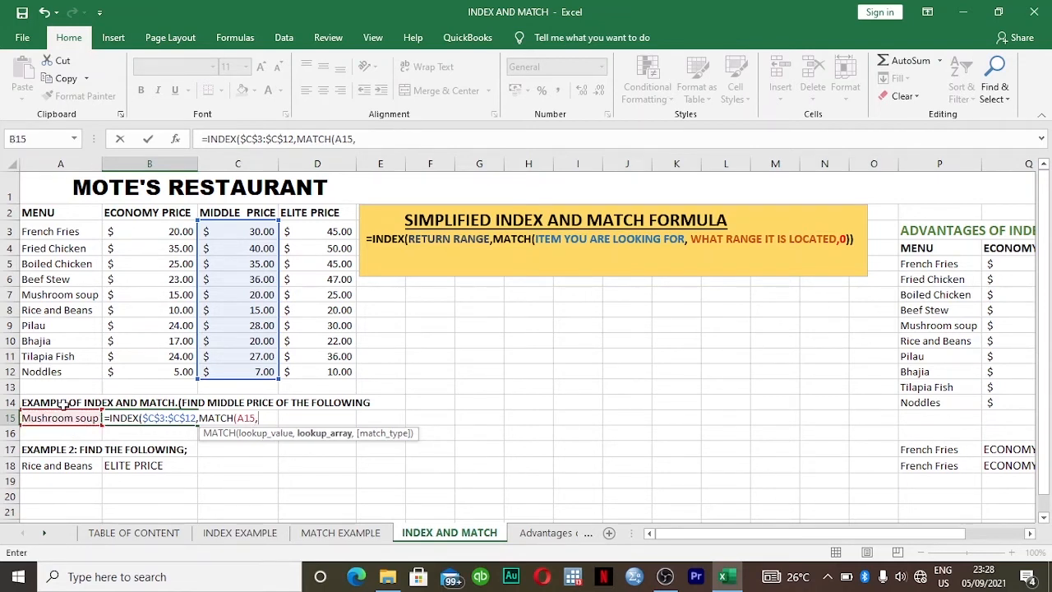
drag(56, 231, 53, 372)
key(F4)
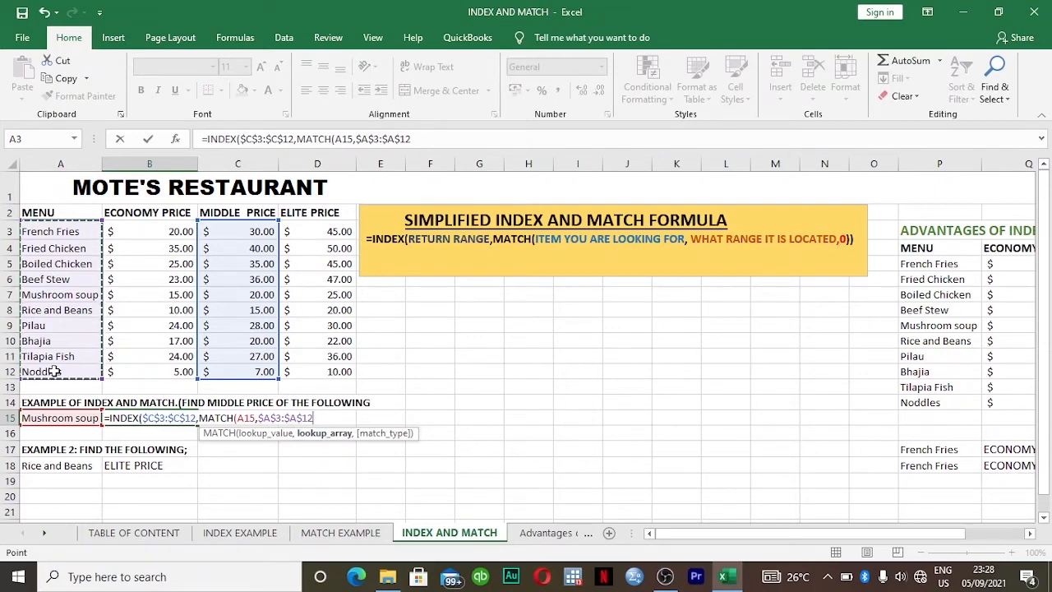
text(,)
key(Down)
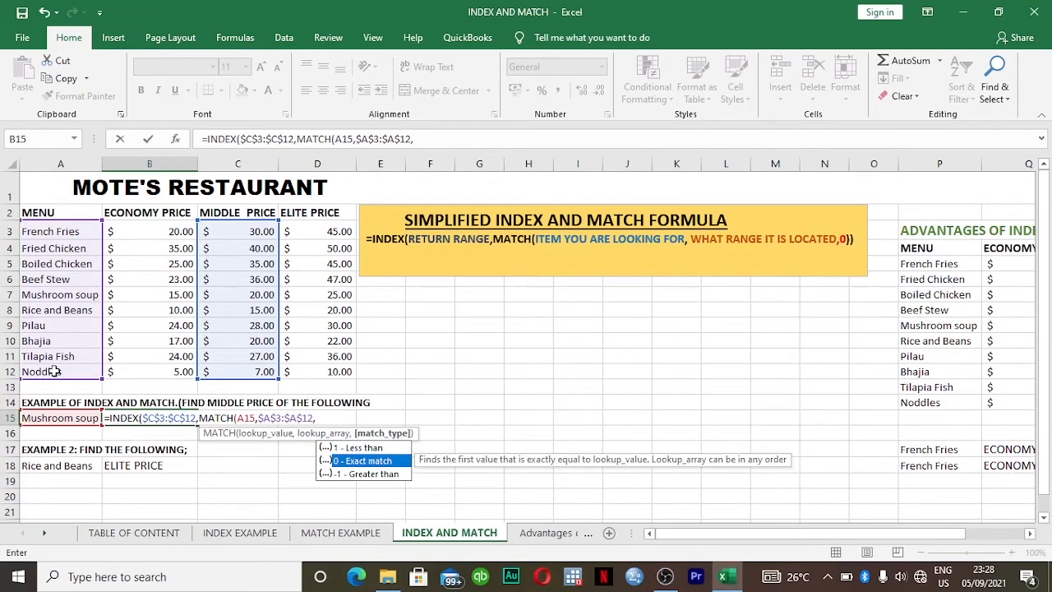
key(Tab)
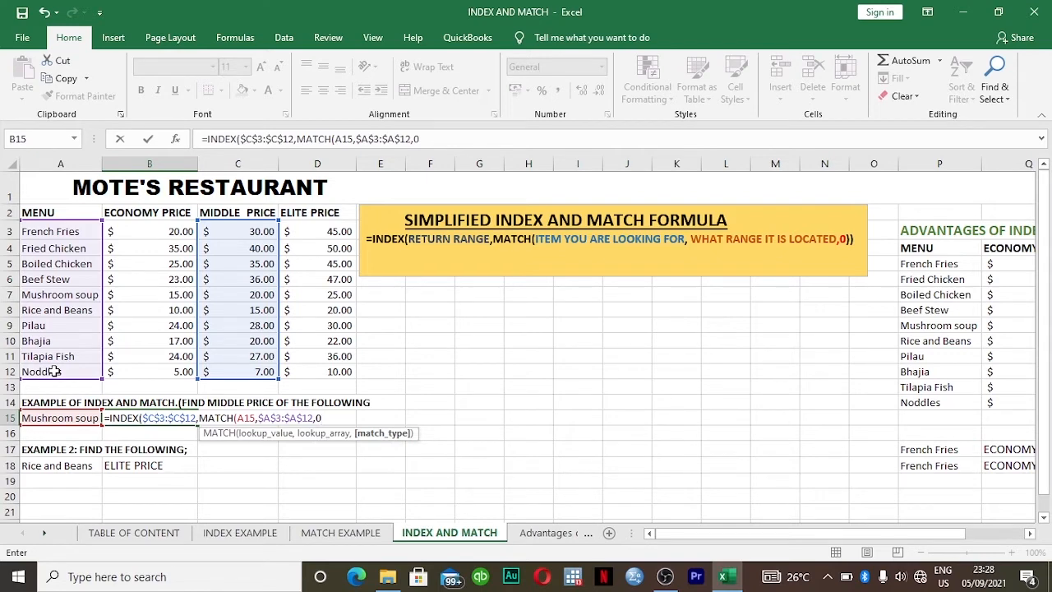
text()))
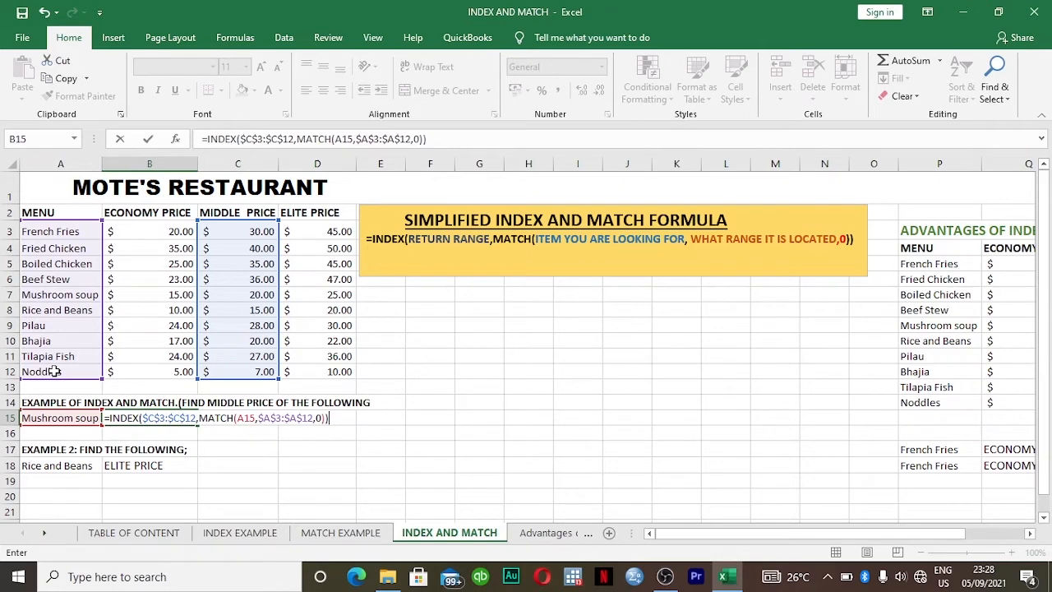
key(Return)
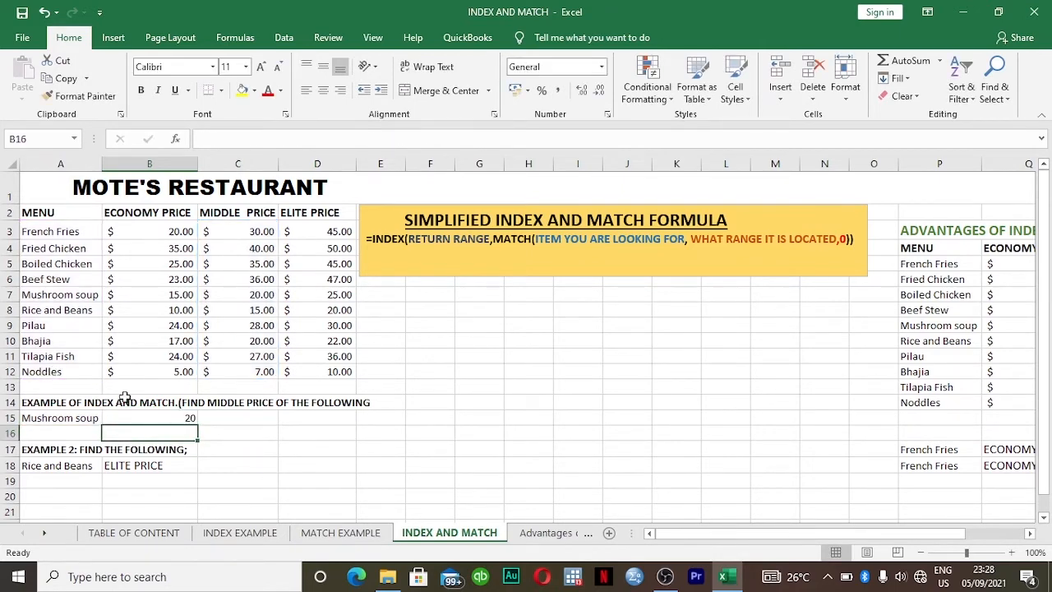
- Start the Rice and Beans ELITE PRICE formula in C18 with =INDEX($B$3:$D$12, covering the whole price table
click(236, 468)
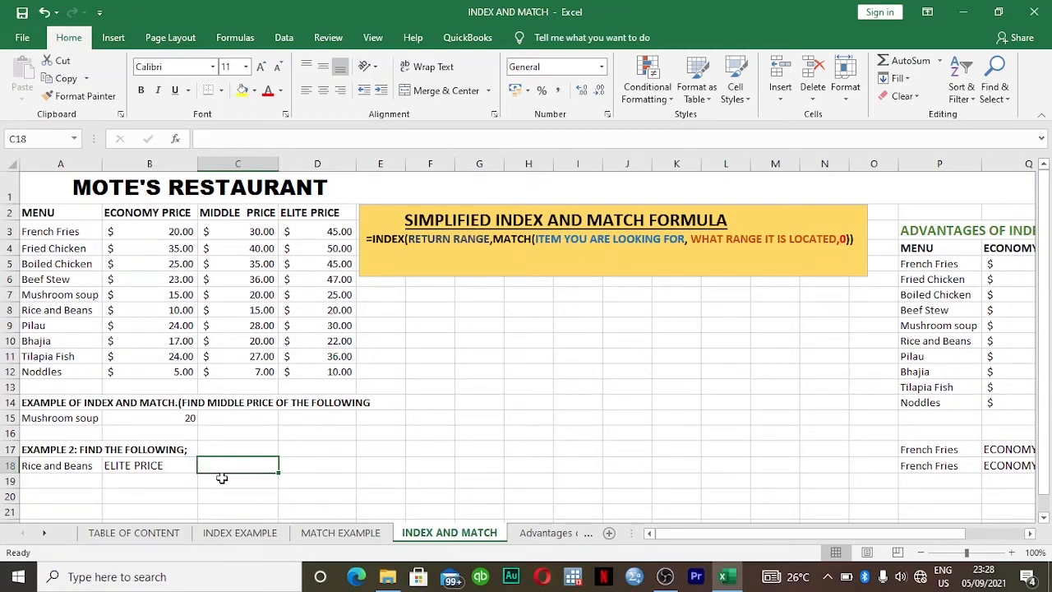
text(=)
text(in)
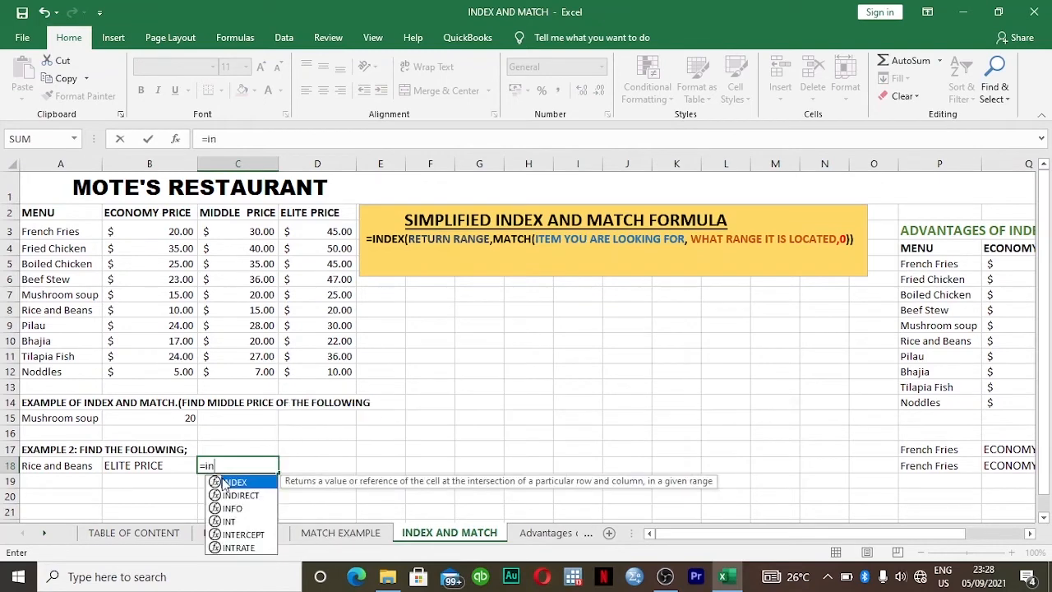
double_click(233, 483)
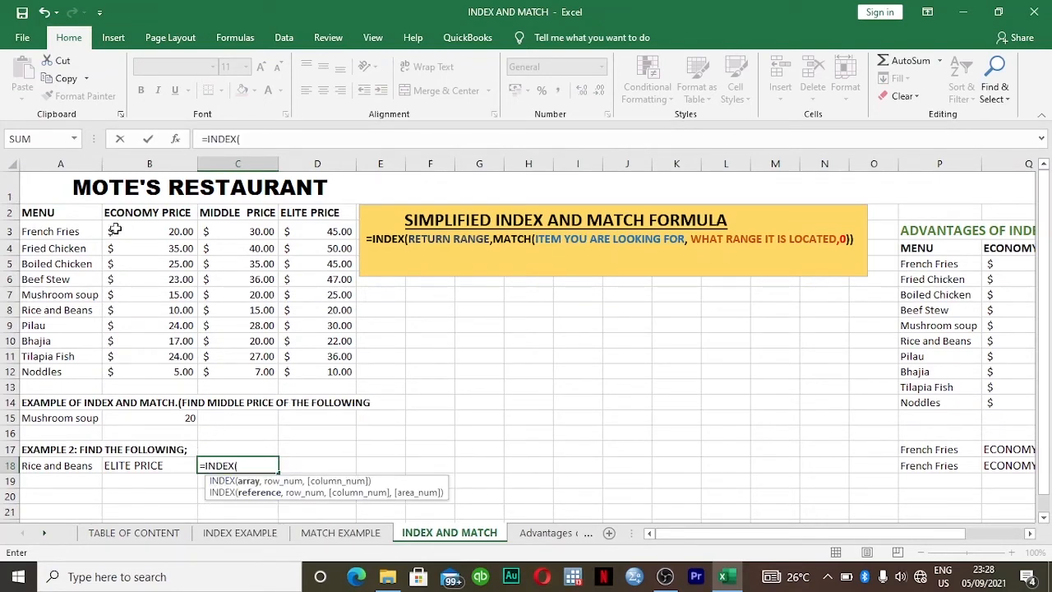
drag(113, 230, 316, 372)
key(F4)
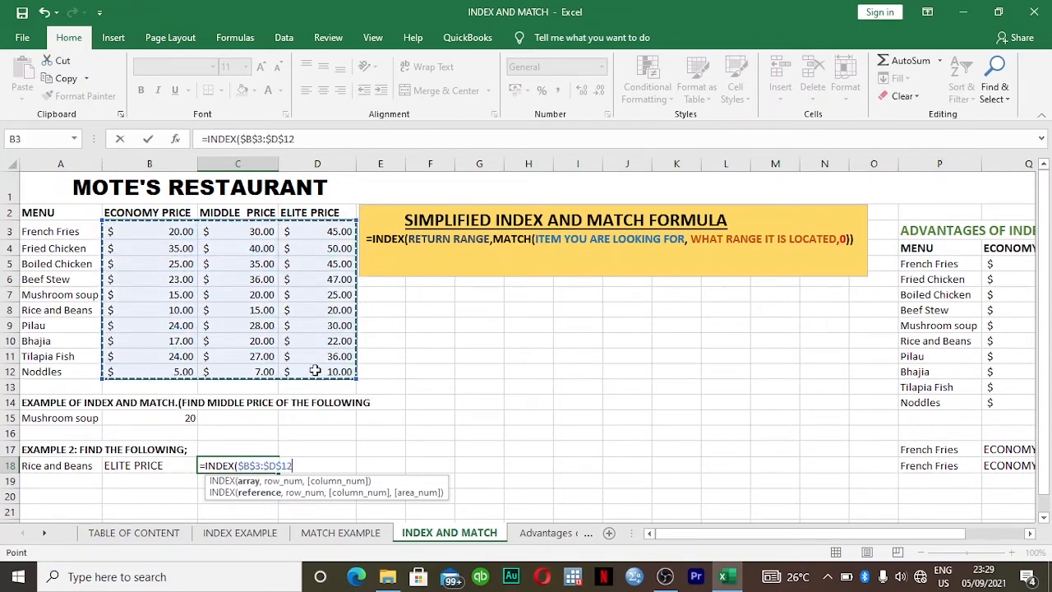
text(,)
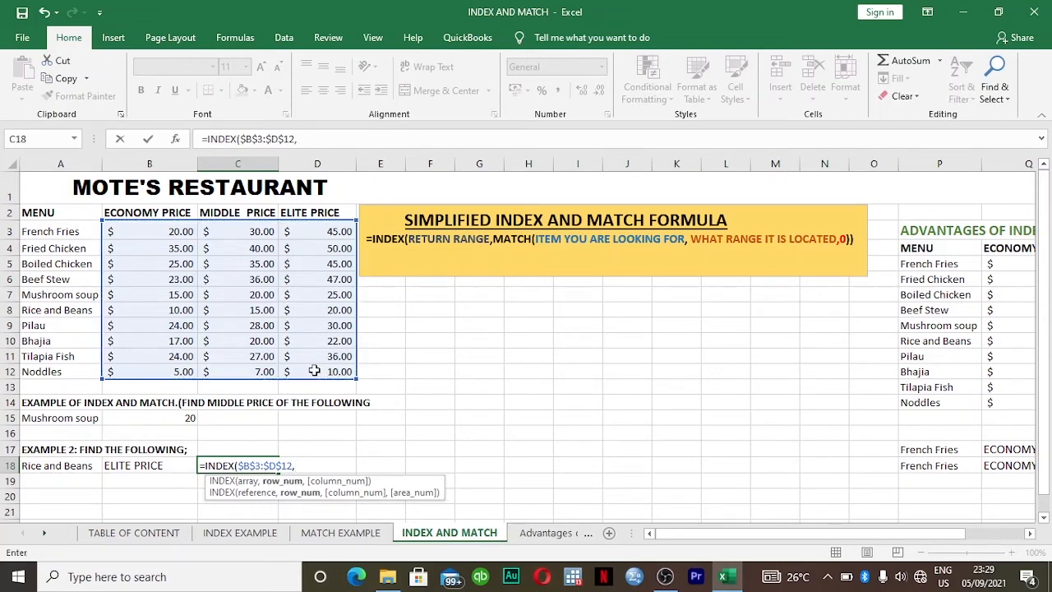
- Nest MATCH(A18,$A$3:$A$12,0) in the C18 formula as the row number for Rice and Beans
text(ma)
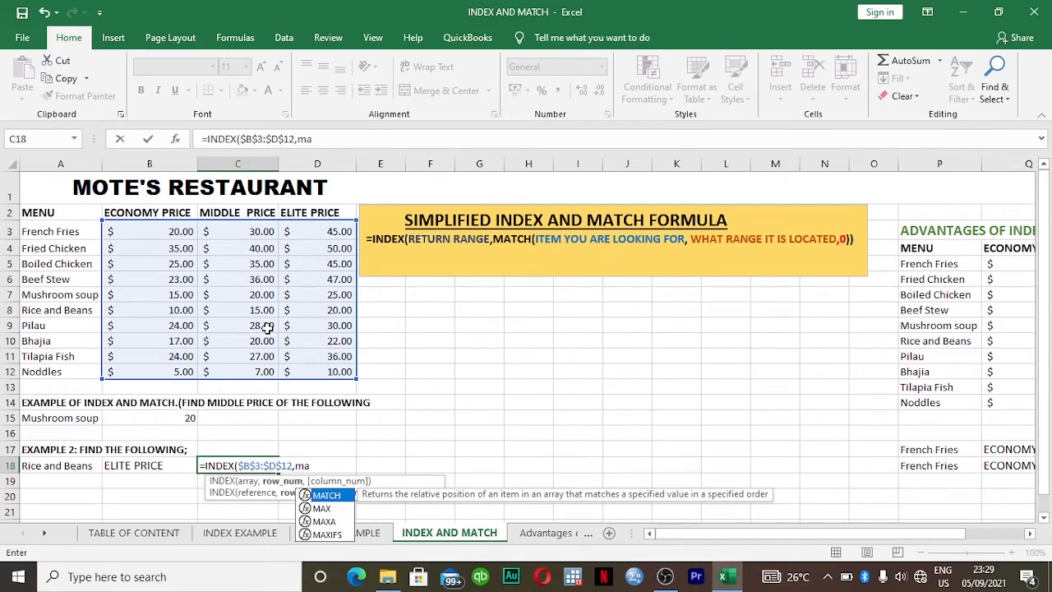
key(Tab)
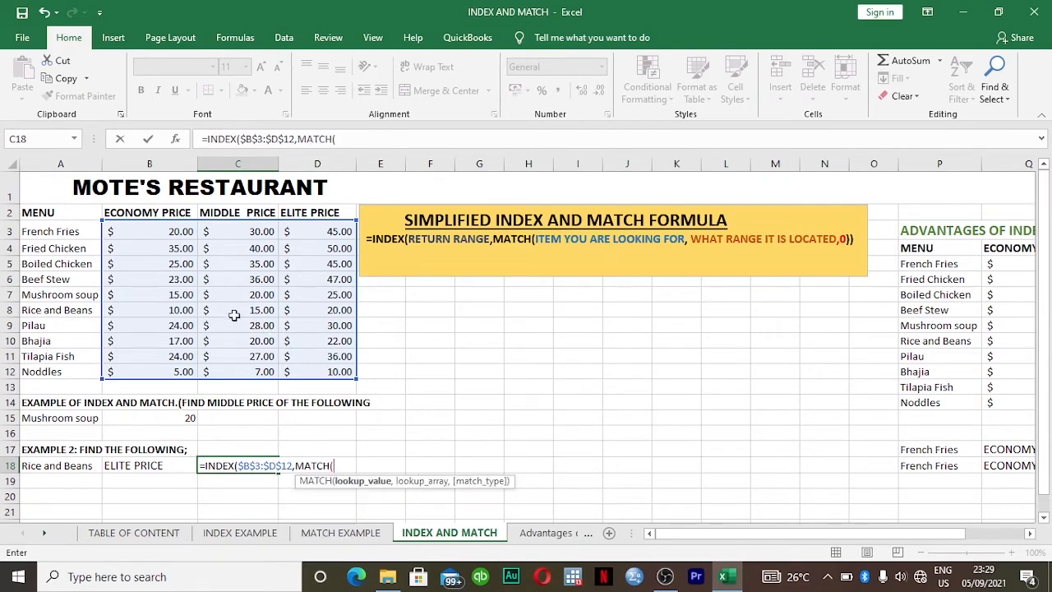
click(83, 469)
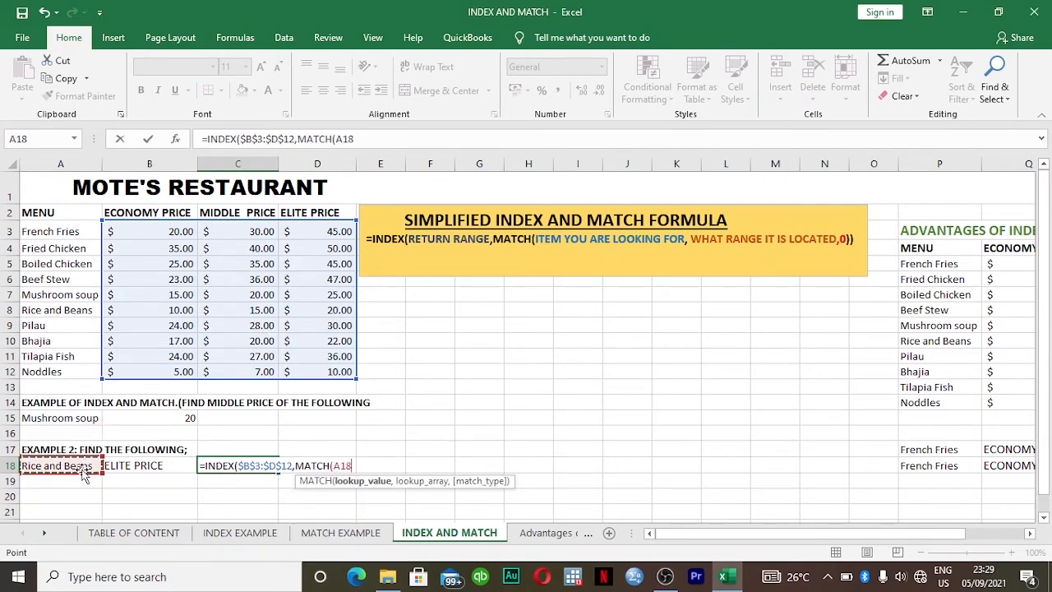
text(,)
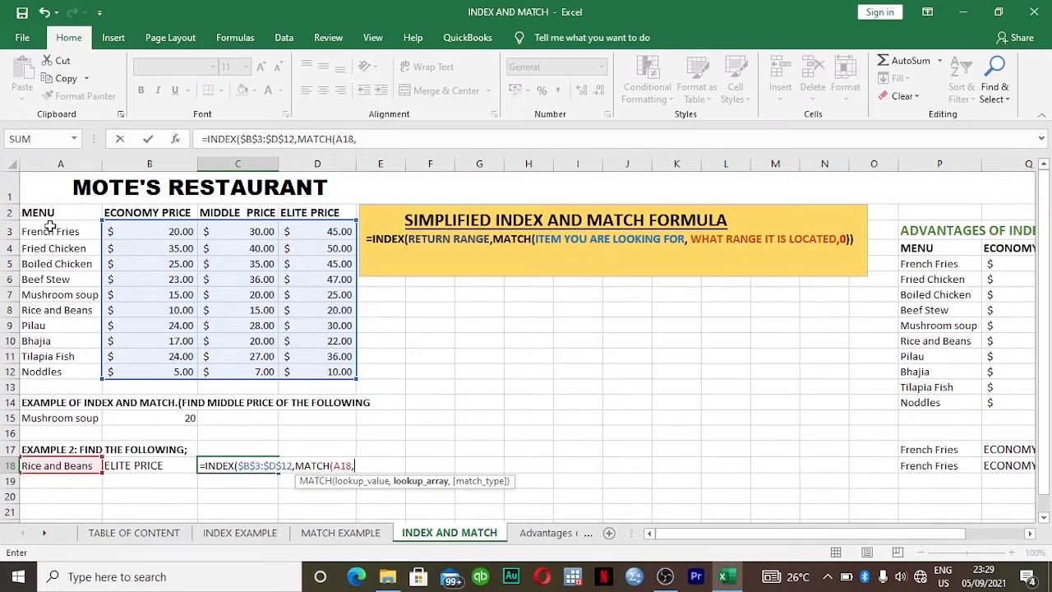
drag(51, 228, 60, 371)
key(F4)
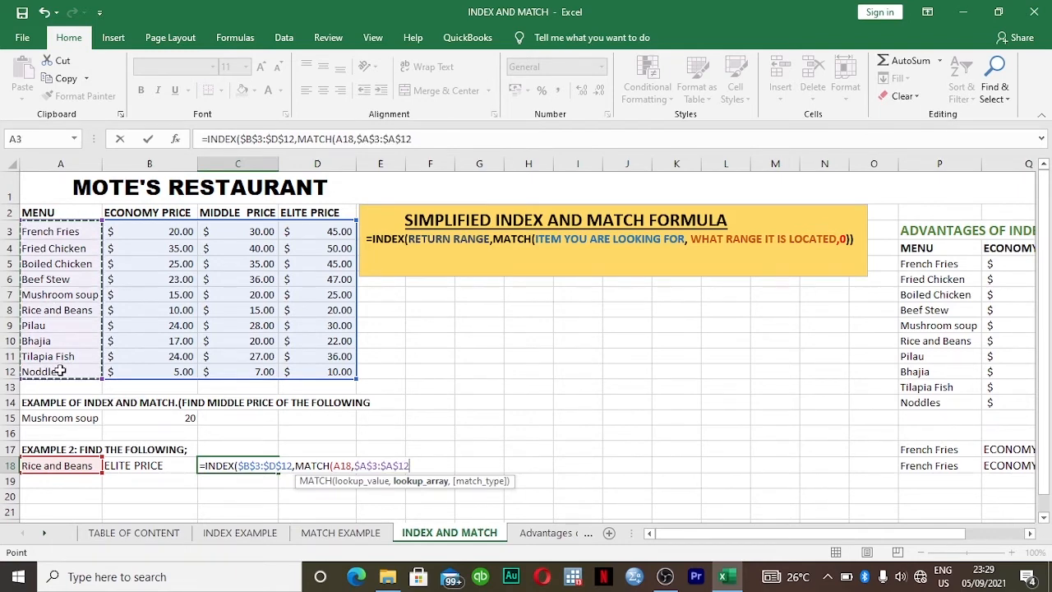
text(,)
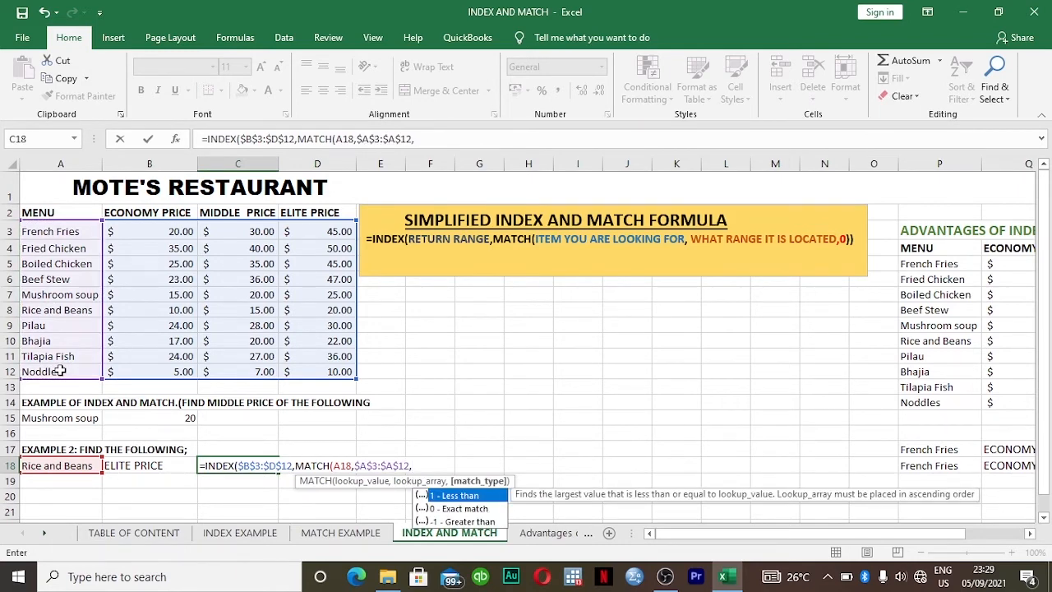
key(Down)
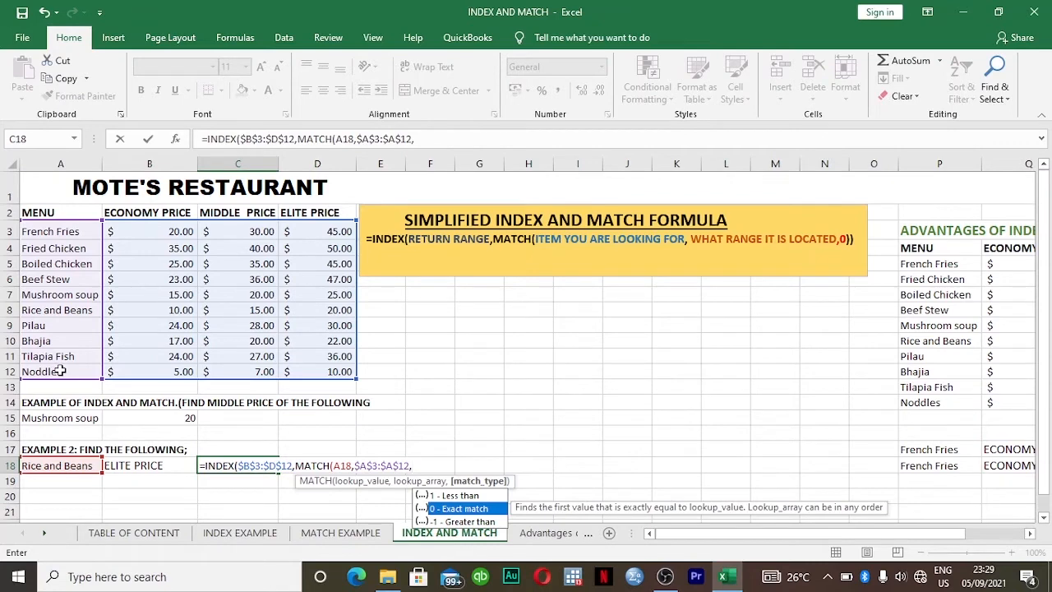
key(Tab)
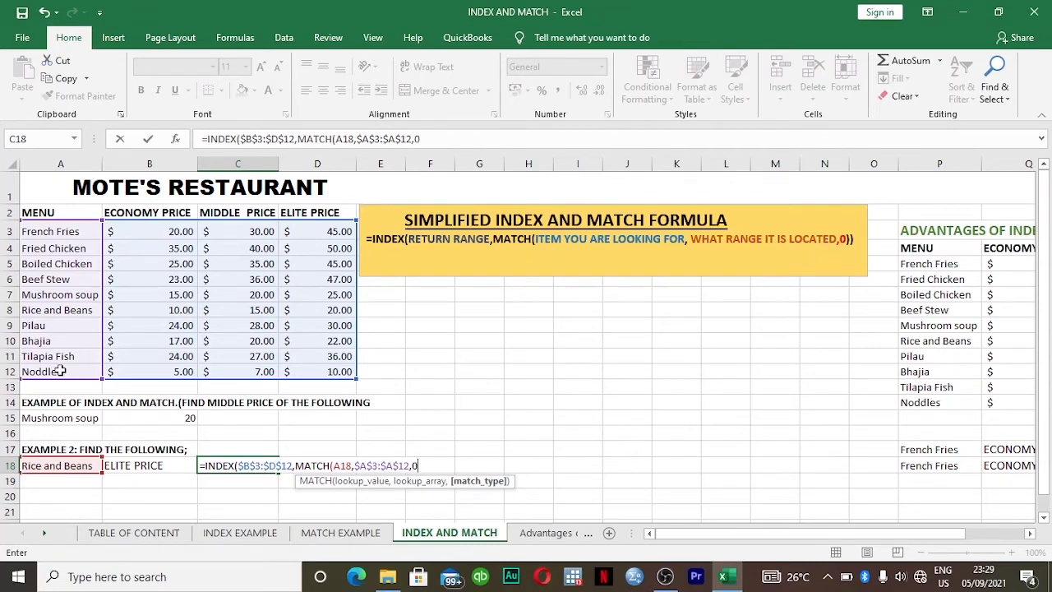
text())
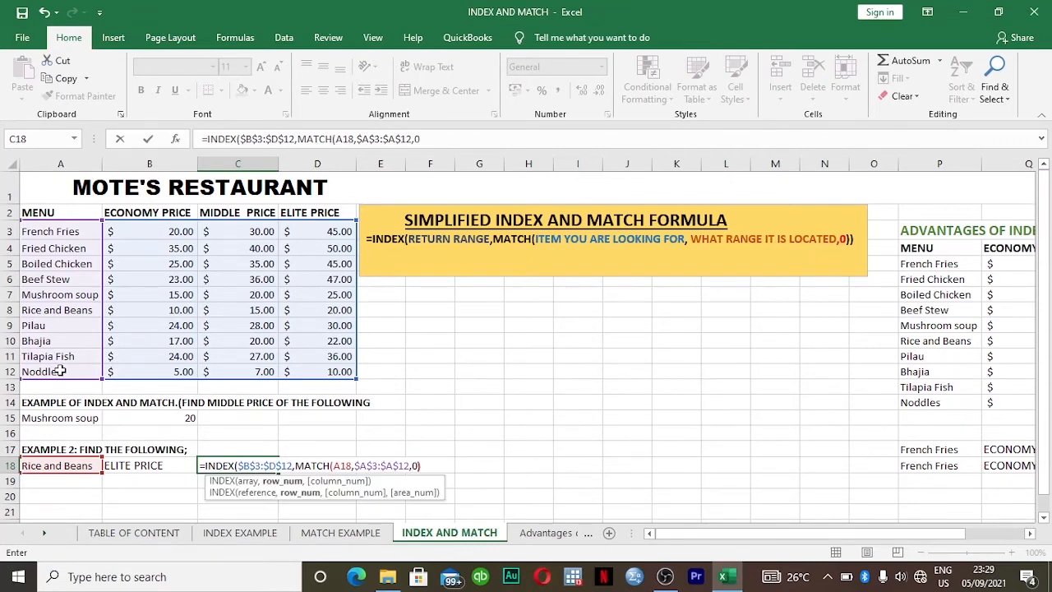
text(,)
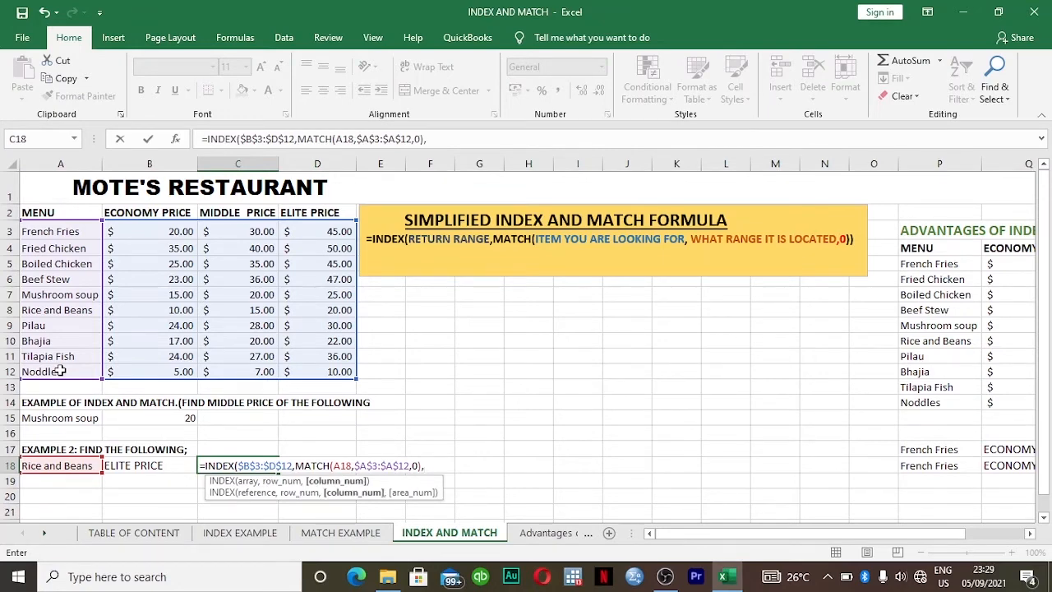
- Complete the C18 formula by nesting MATCH(B18,$B$2:$D$2) as the column number, without a match type
text(m)
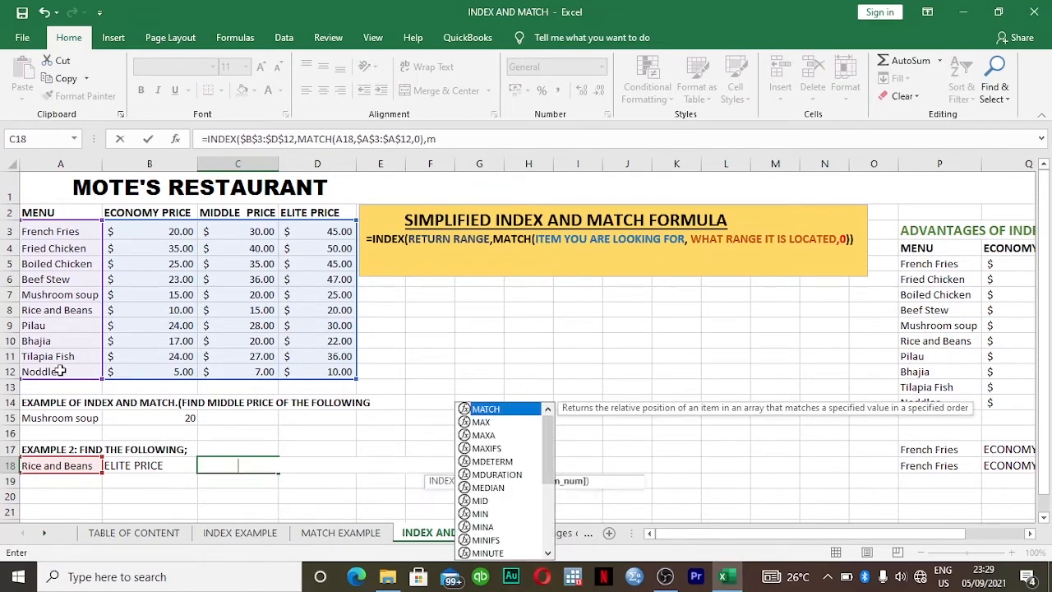
key(Tab)
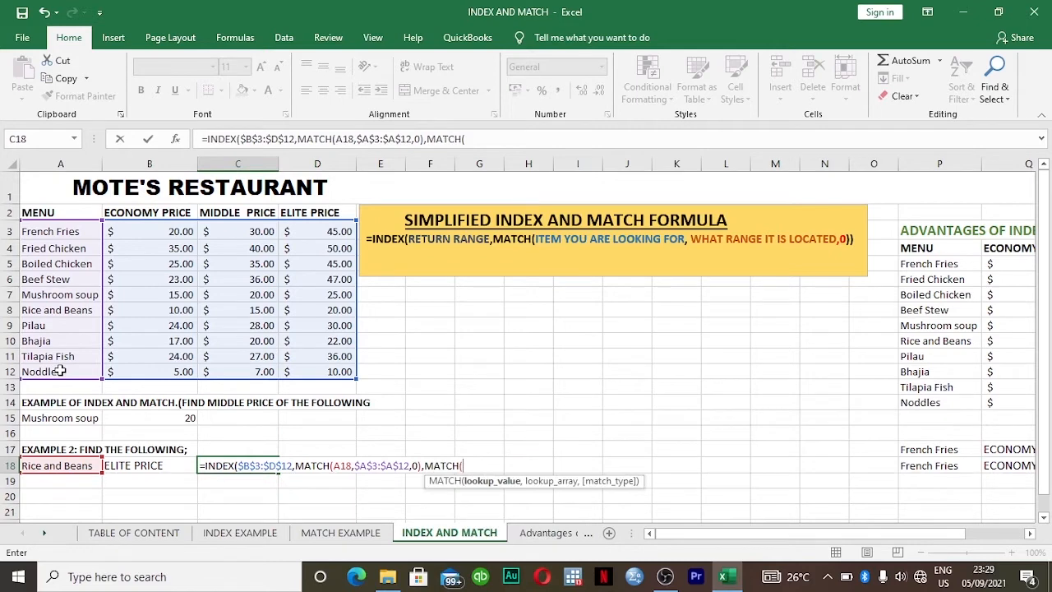
click(134, 466)
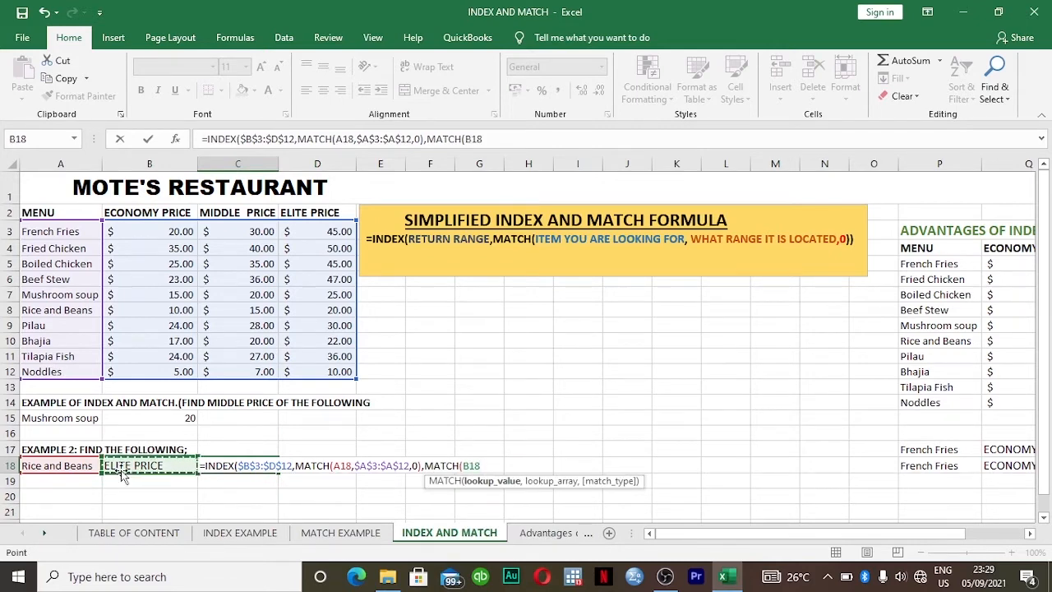
text(,)
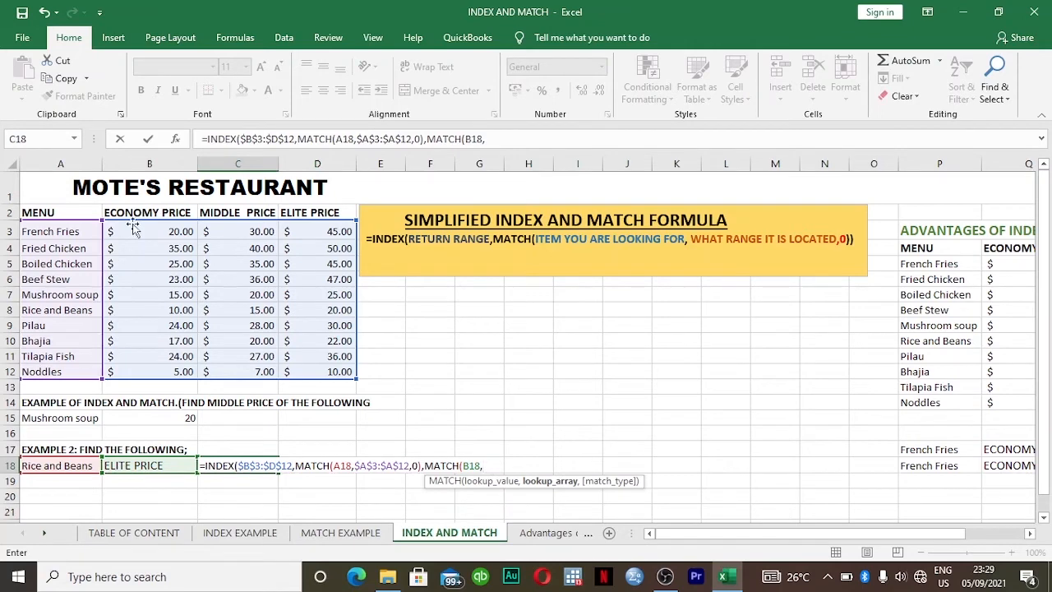
drag(118, 212, 317, 209)
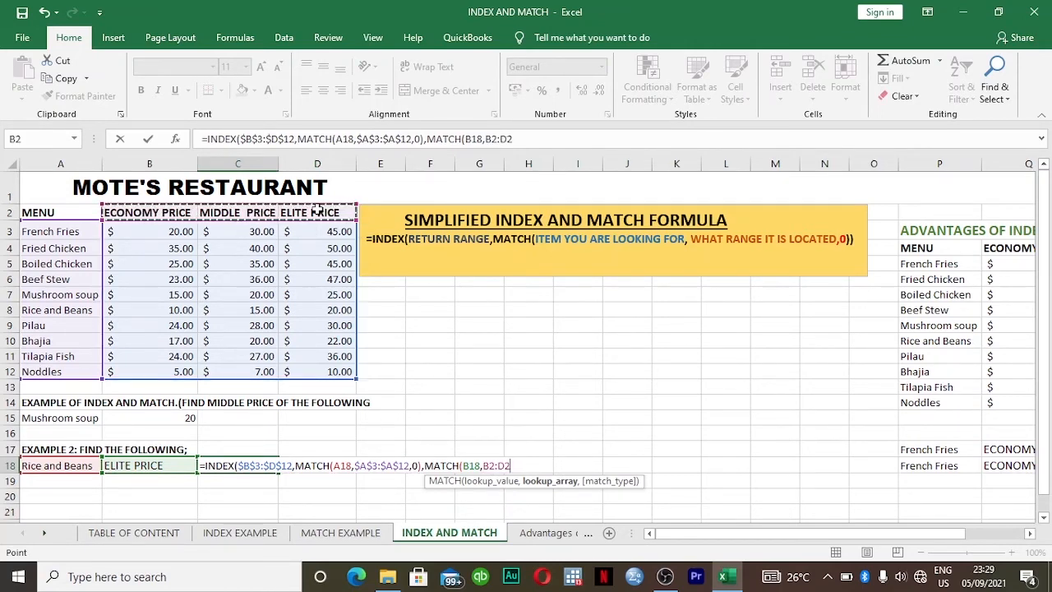
key(F4)
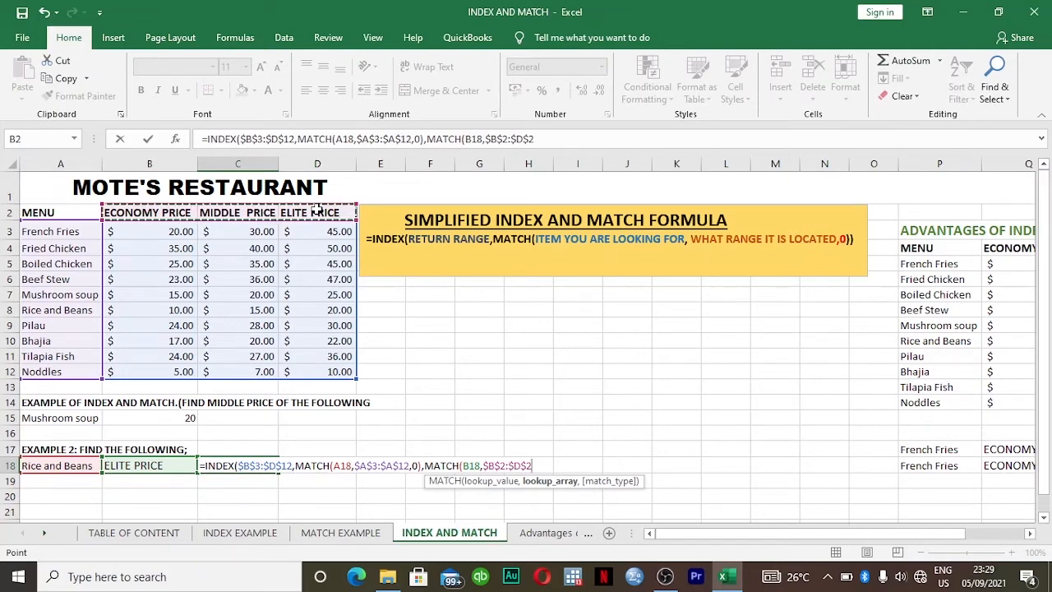
text())
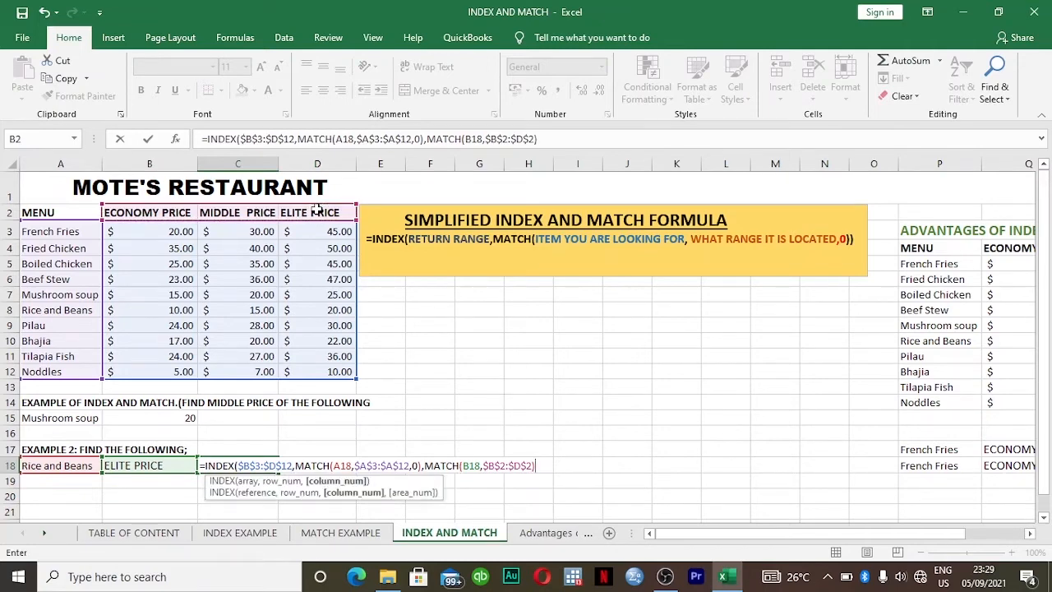
text())
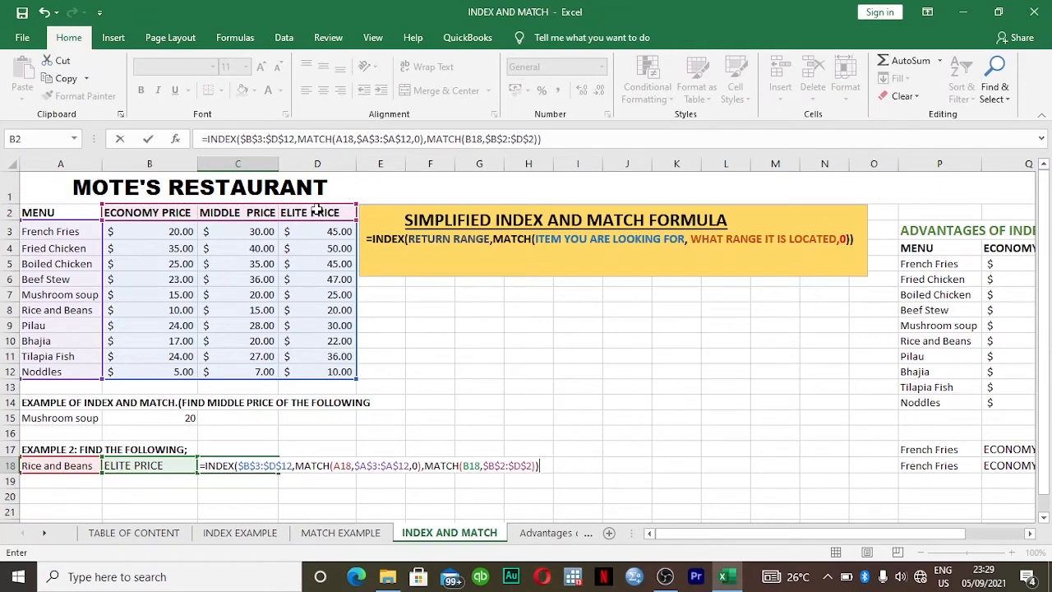
key(Return)
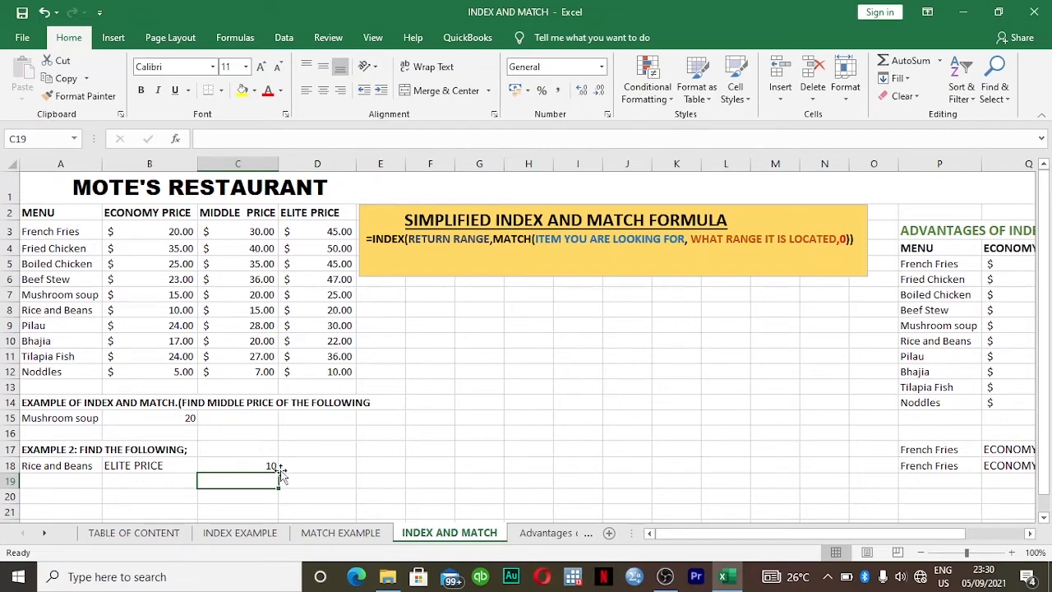
- On the Advantages of Index and Match sheet, start the French Fries MIDDLE PRICE formula in H3 with =INDEX($B$3:$D$12, as the array
scroll(341, 448, down, 2)
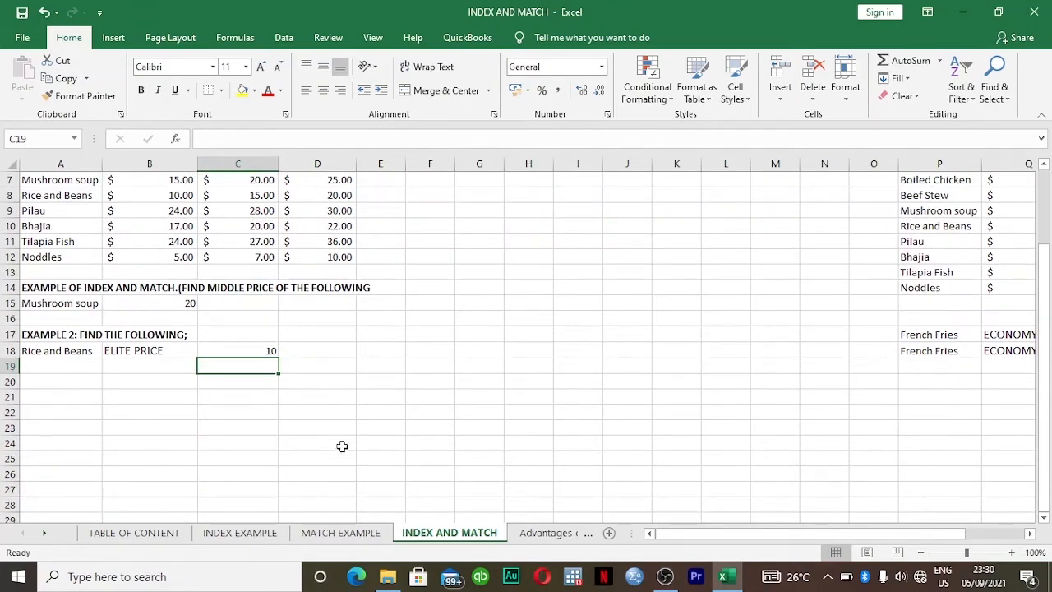
click(530, 535)
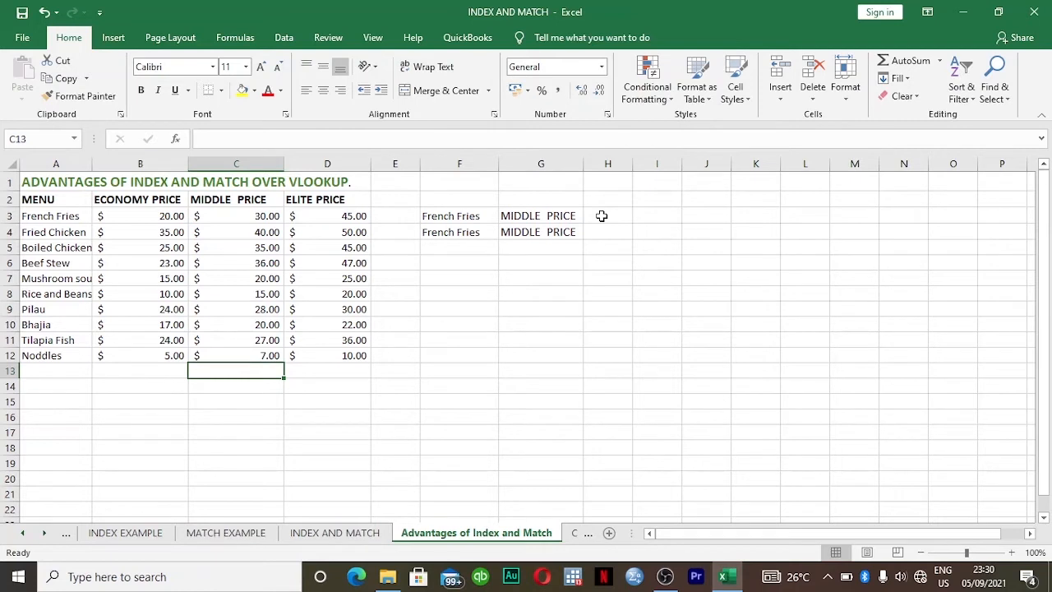
click(601, 215)
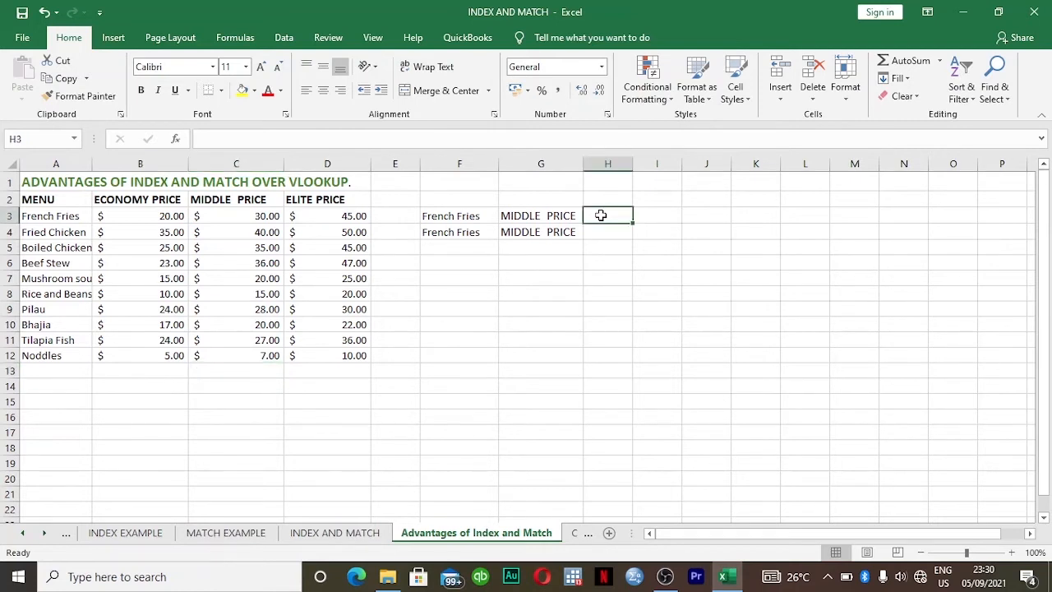
text(i)
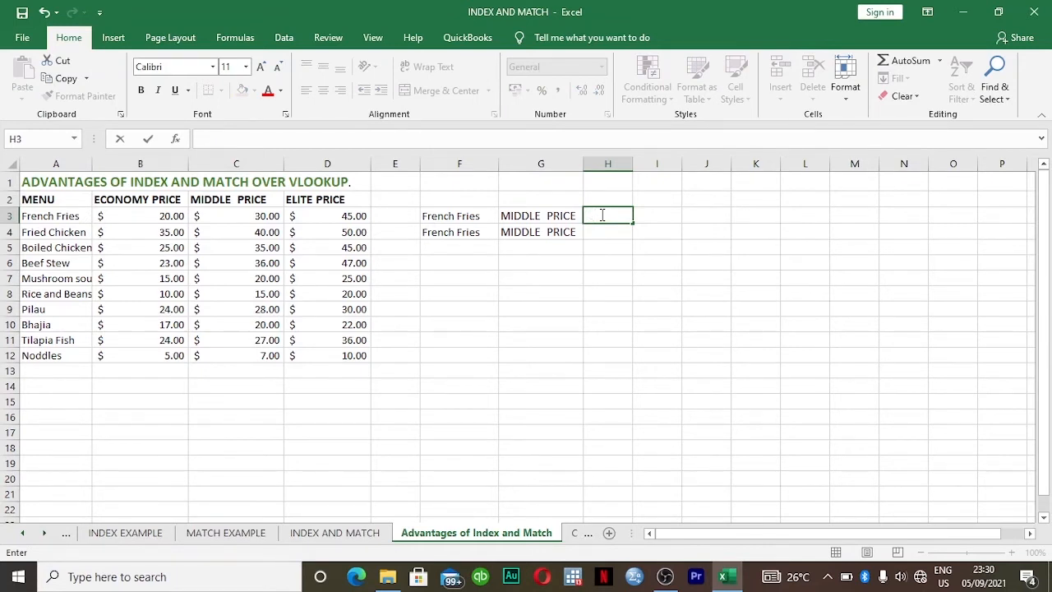
text(=in)
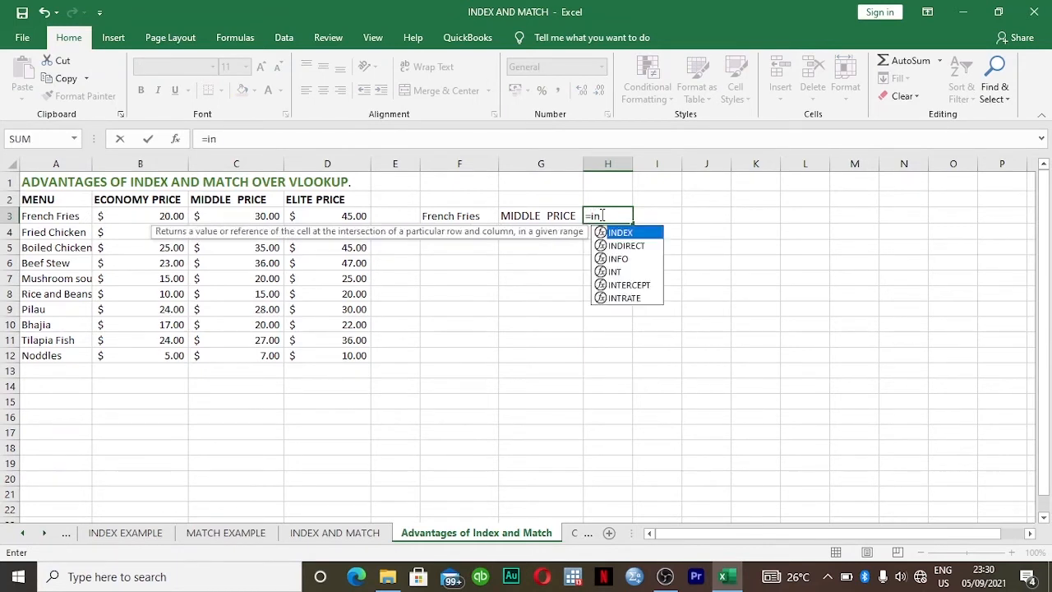
key(Tab)
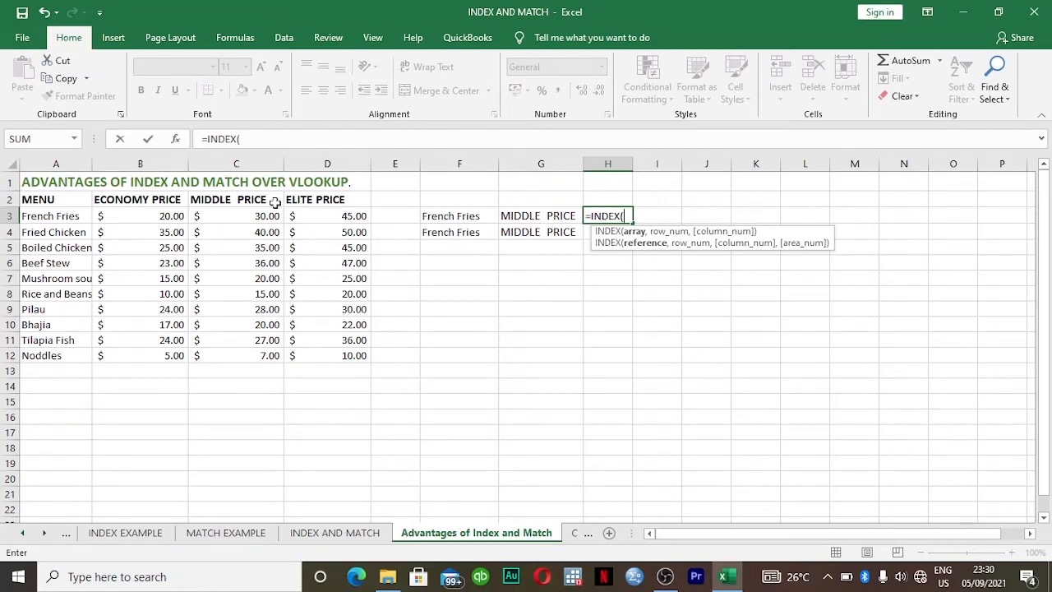
drag(102, 217, 329, 346)
key(F4)
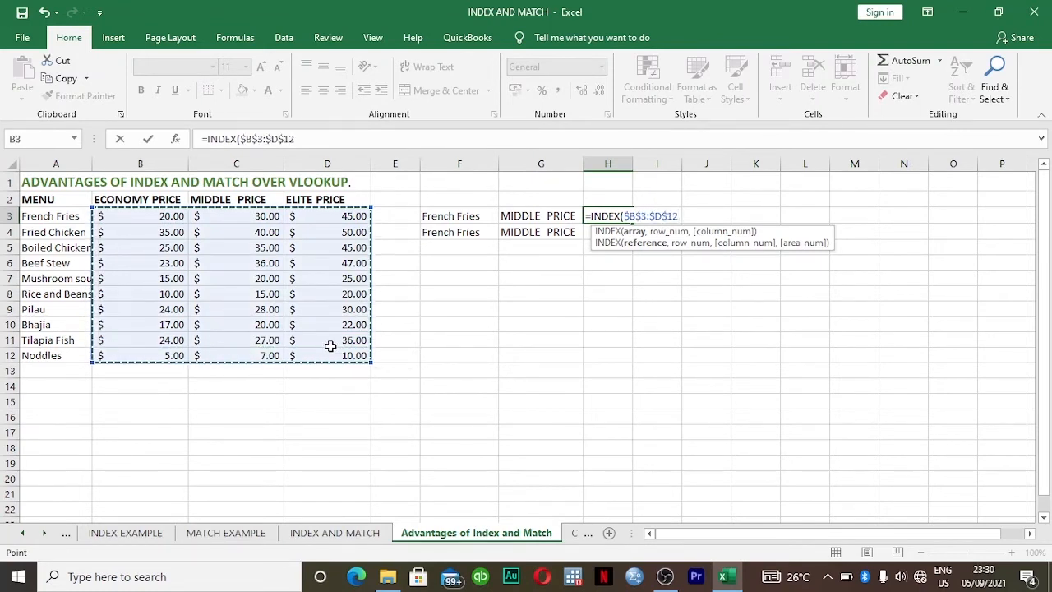
text(,)
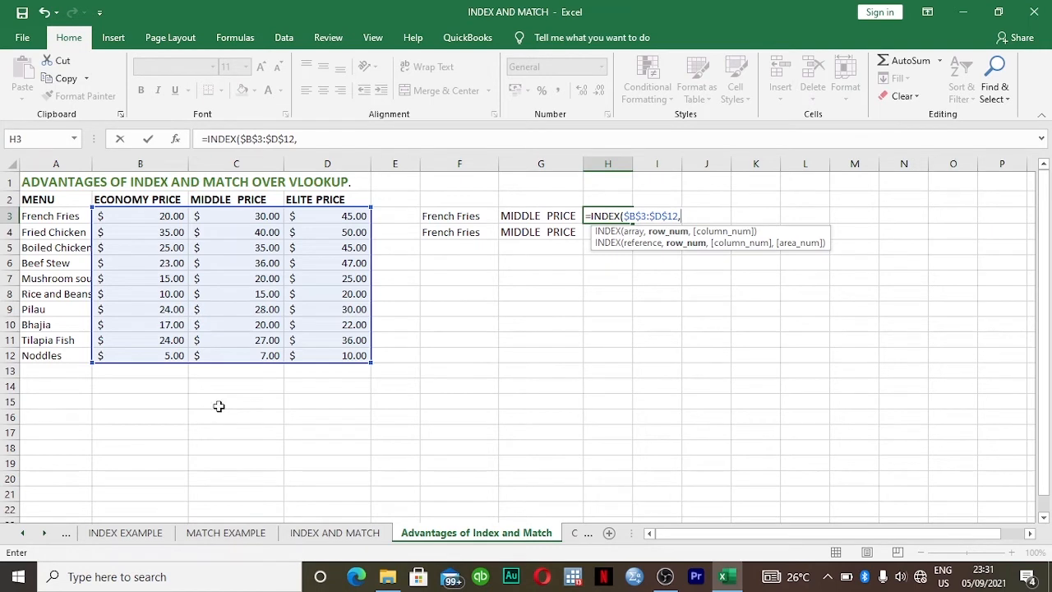
- Nest MATCH(F3,$A$3:$A$12,0) in the H3 formula as the row number for French Fries
text(m)
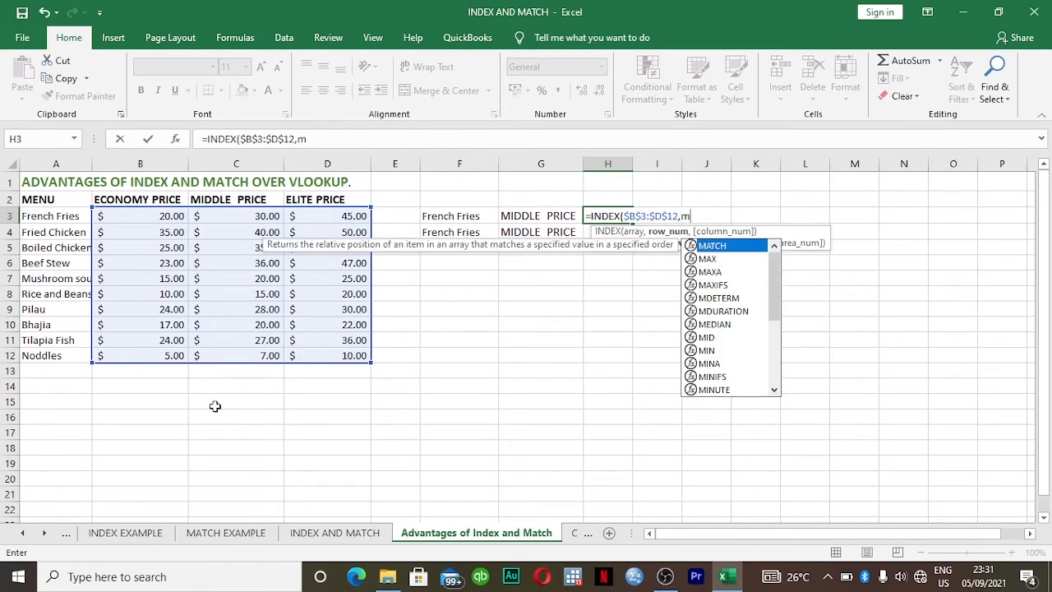
key(Tab)
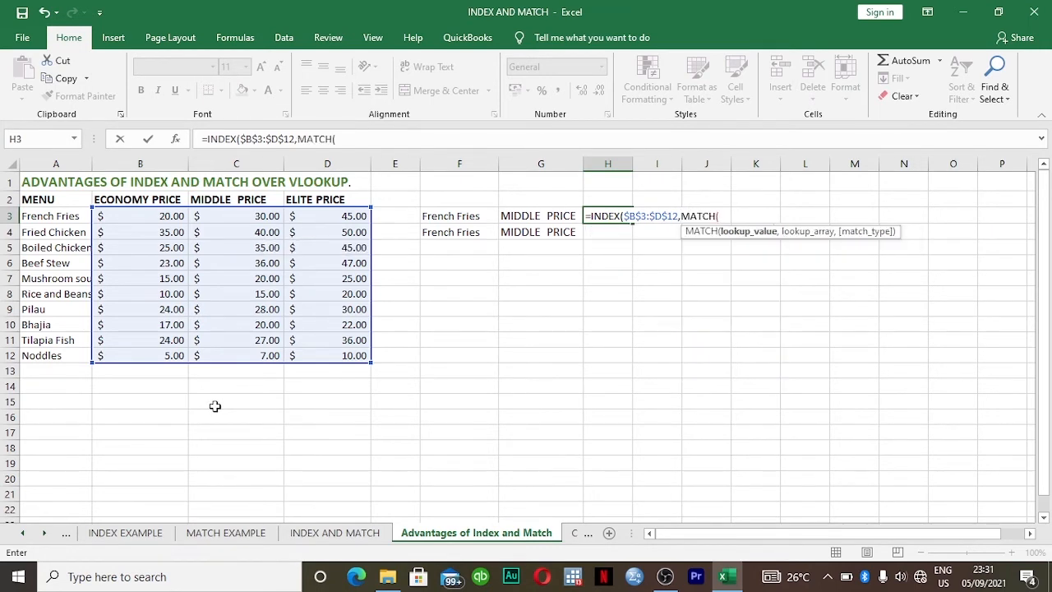
click(465, 218)
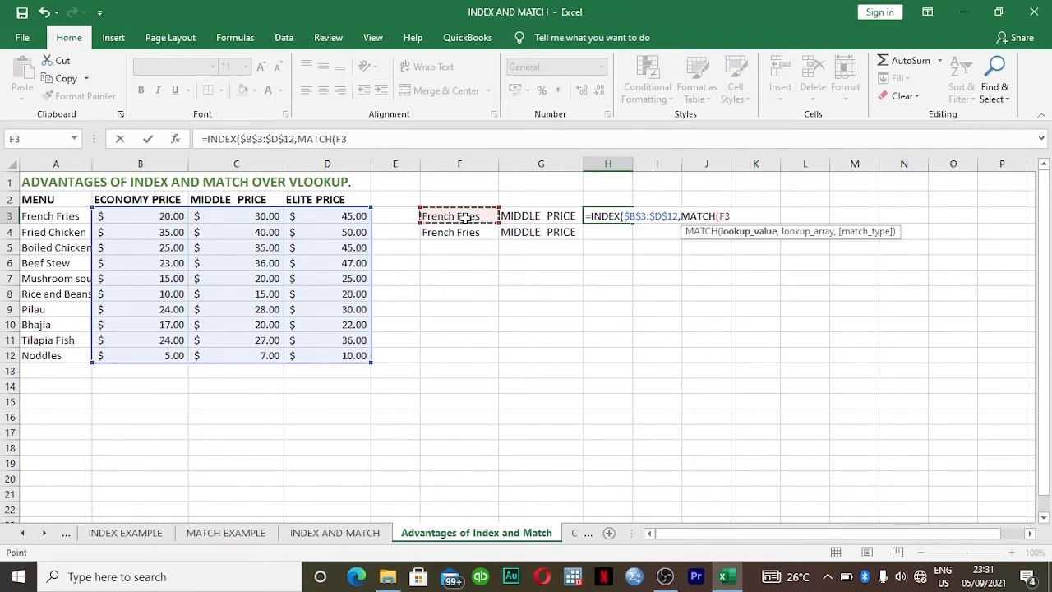
text(,)
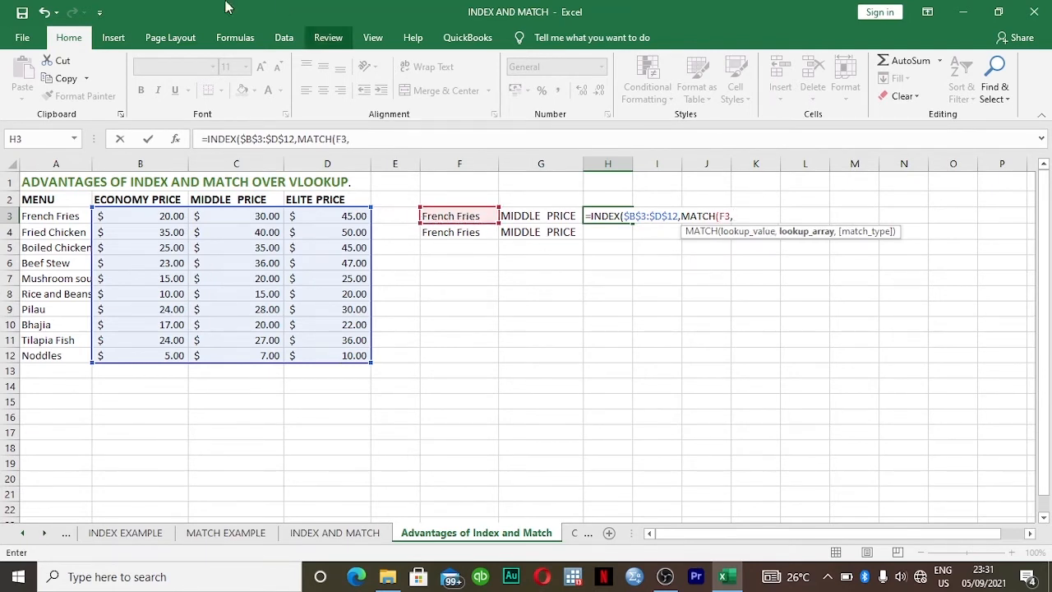
drag(53, 218, 52, 355)
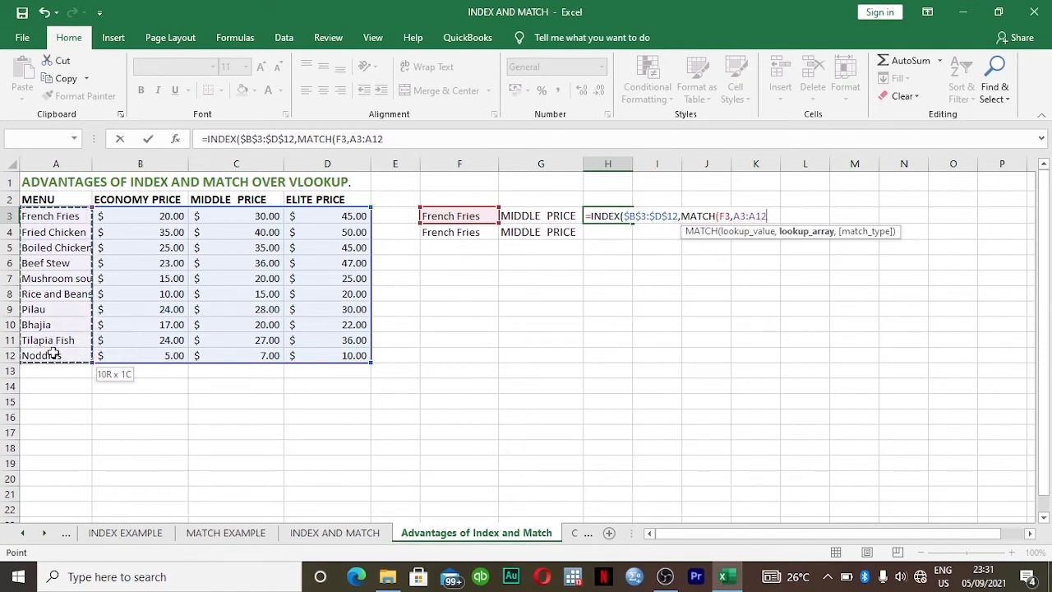
key(F4)
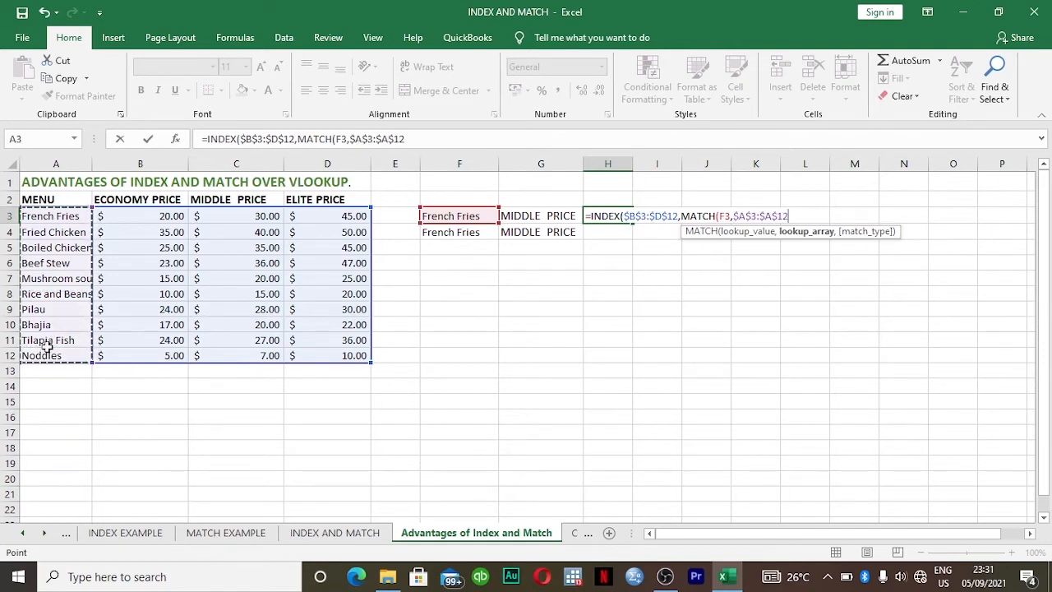
text(,)
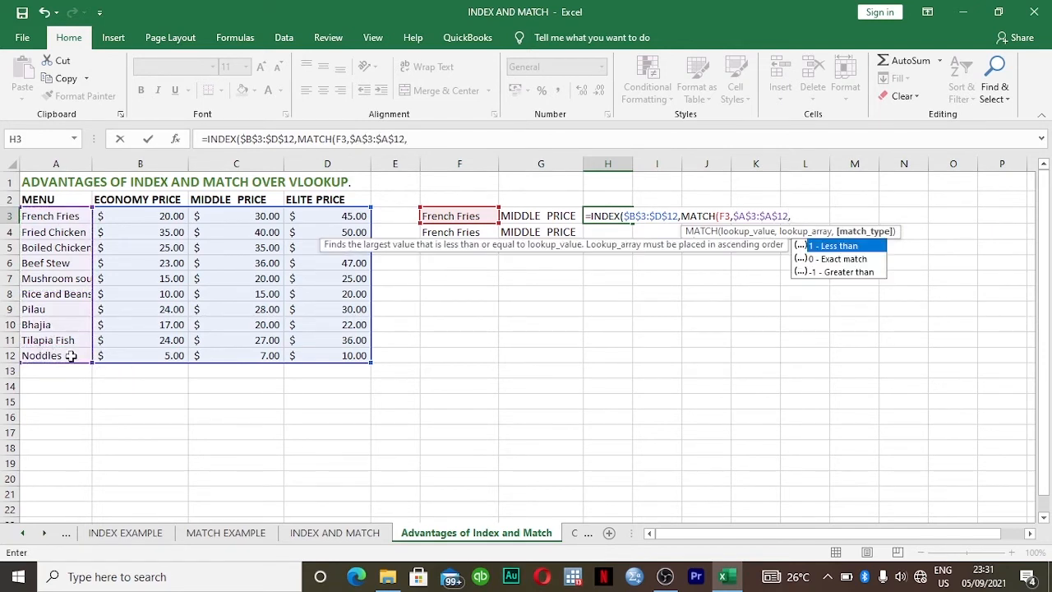
key(Down)
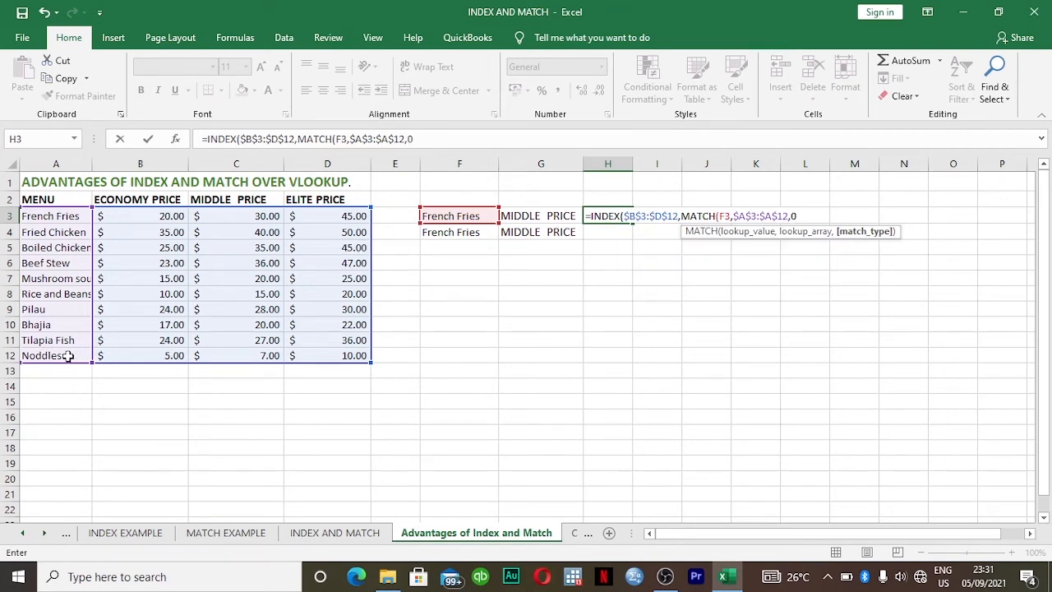
text())
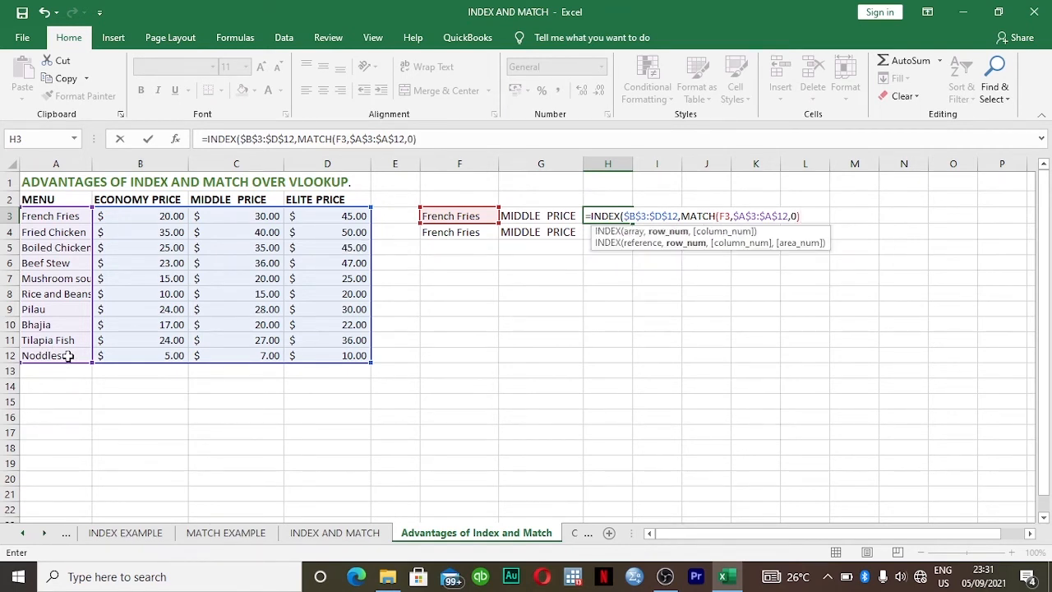
text(,)
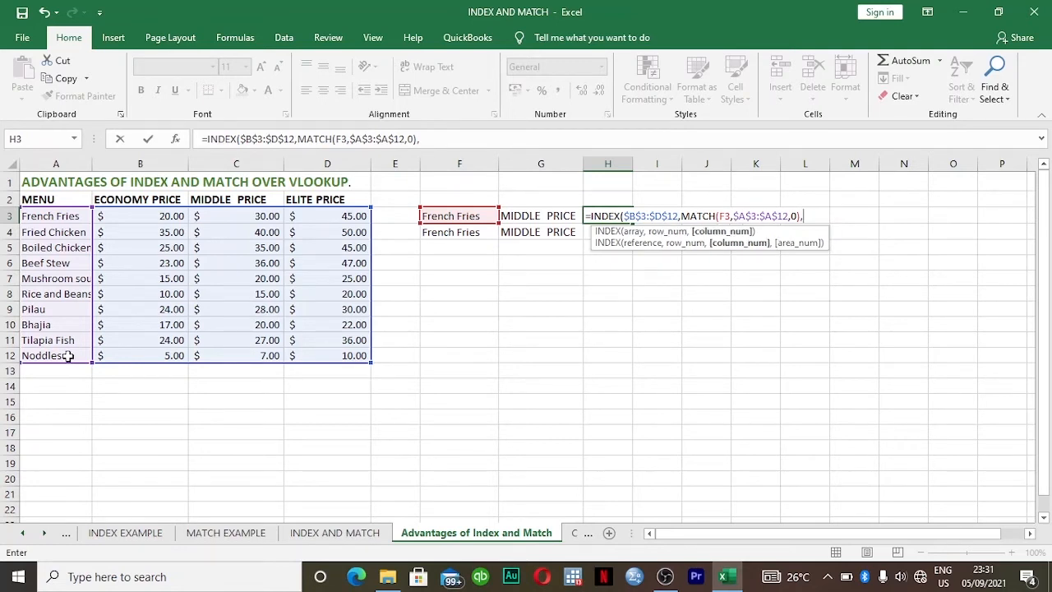
- Complete the H3 formula by nesting MATCH(G3,$B$2:$D$2,0) as the column number for MIDDLE PRICE
text(m)
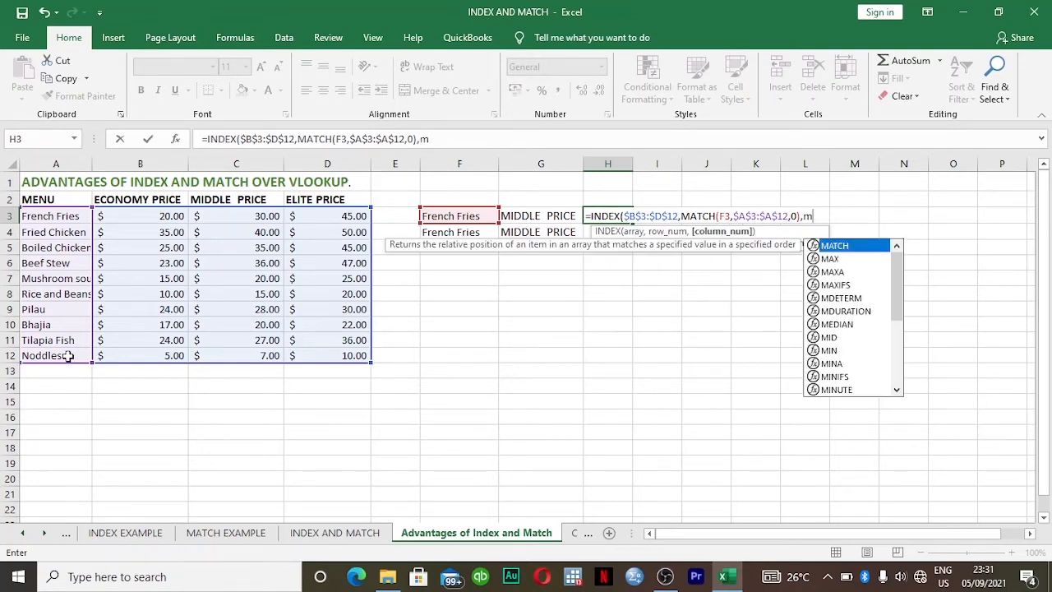
key(Tab)
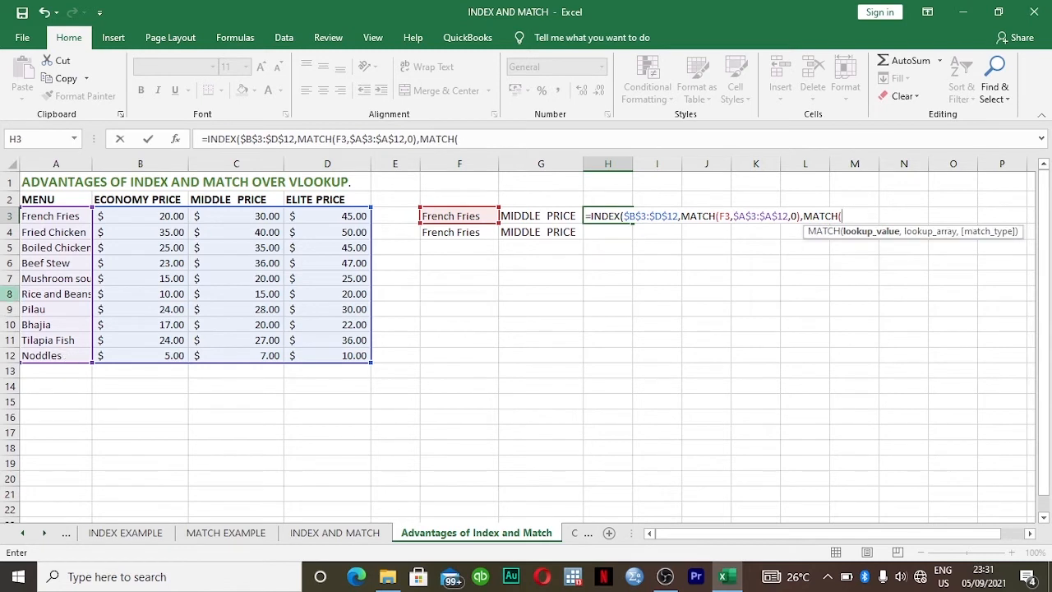
click(559, 216)
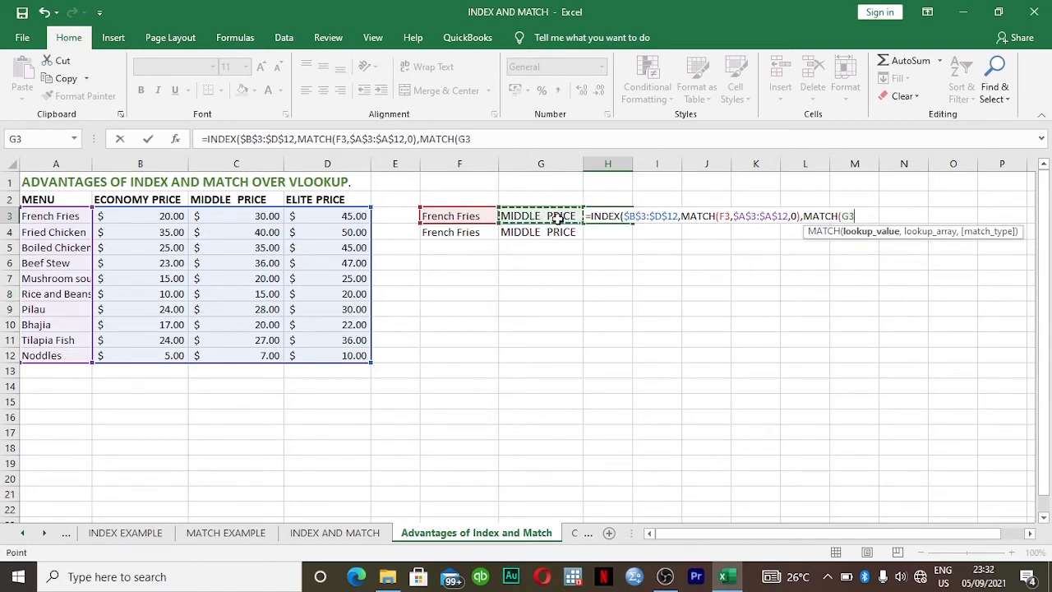
text(,)
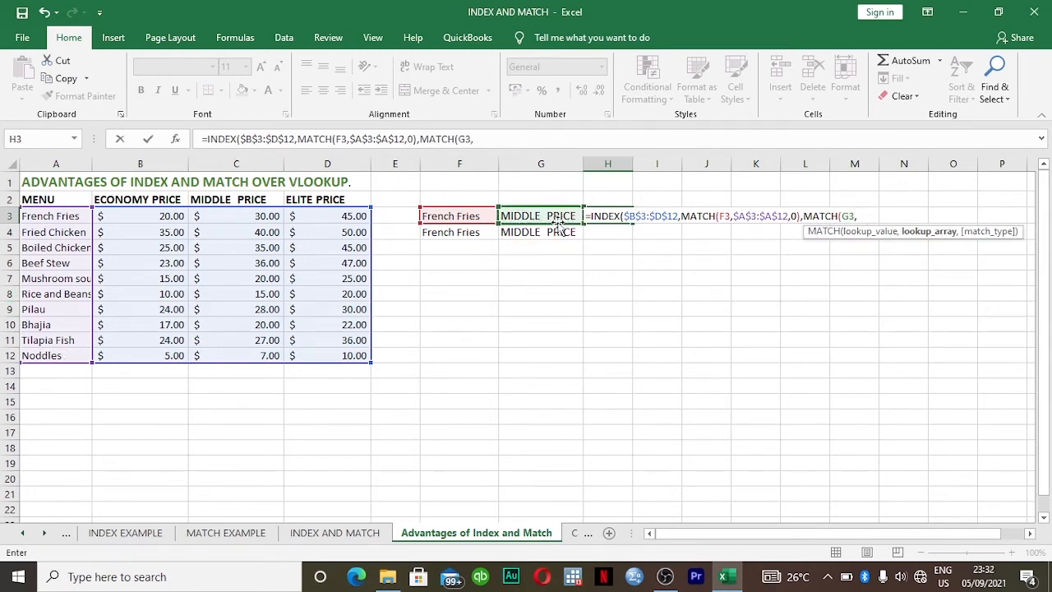
drag(101, 201, 319, 199)
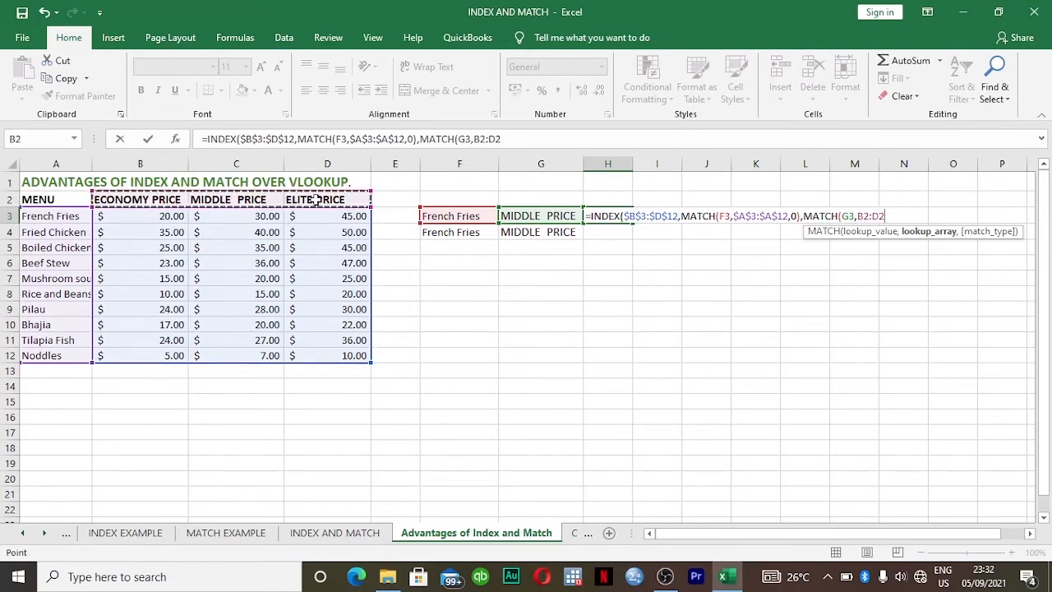
key(F4)
text(,)
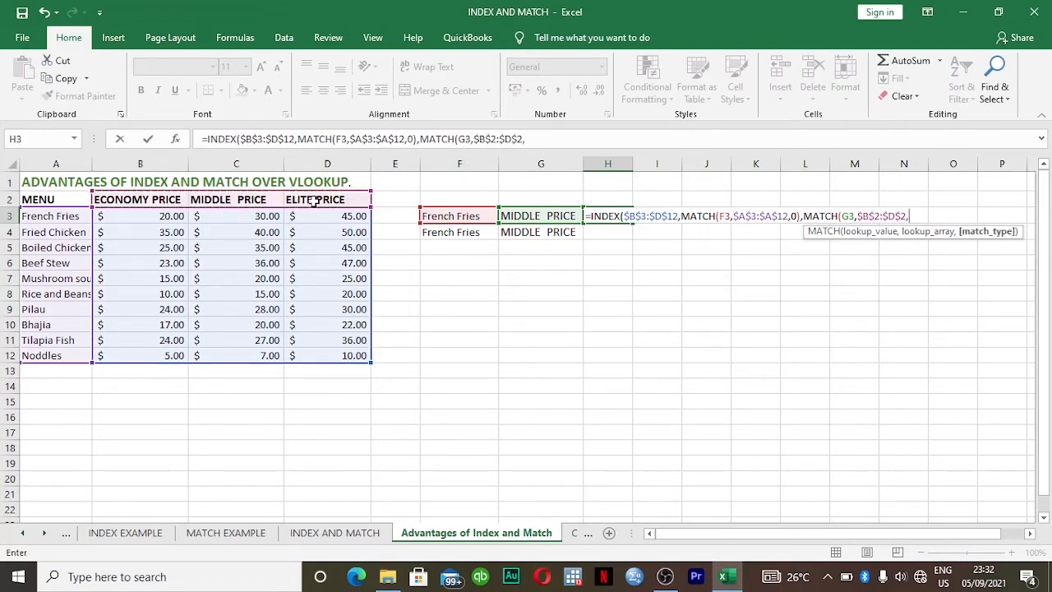
key(Down)
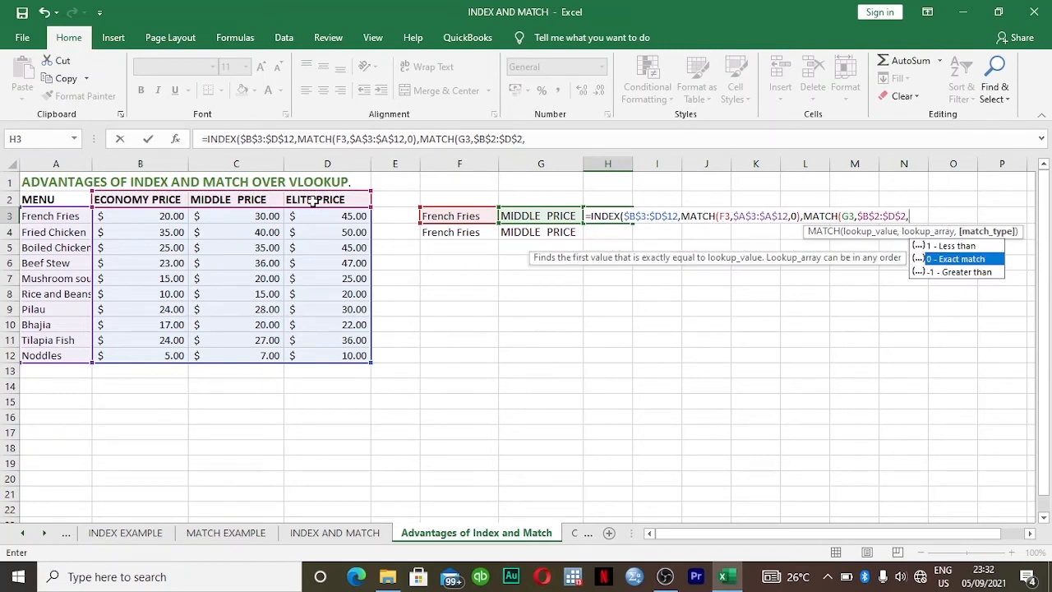
key(Tab)
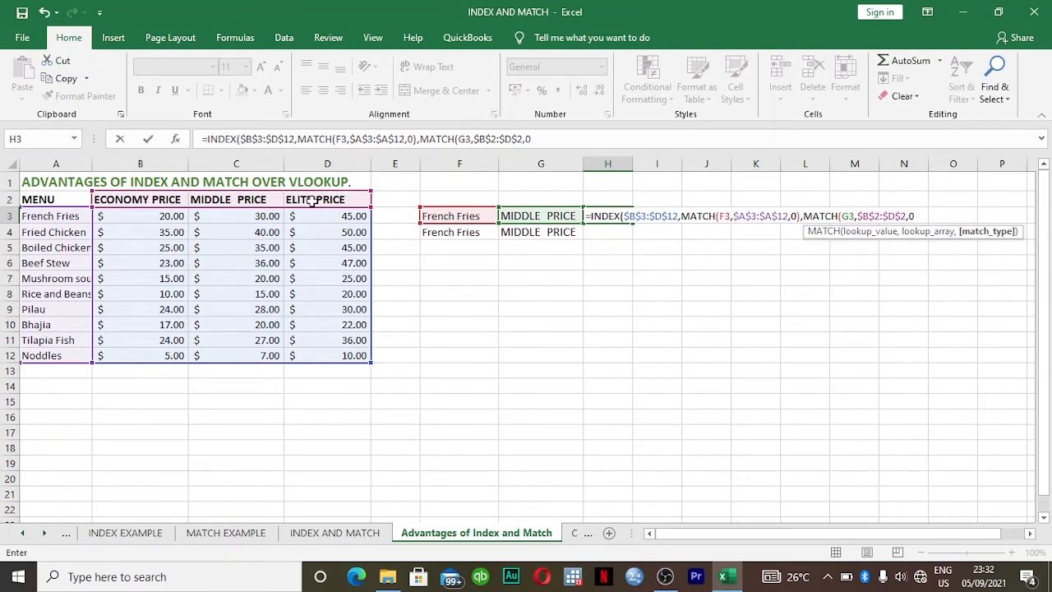
text()))
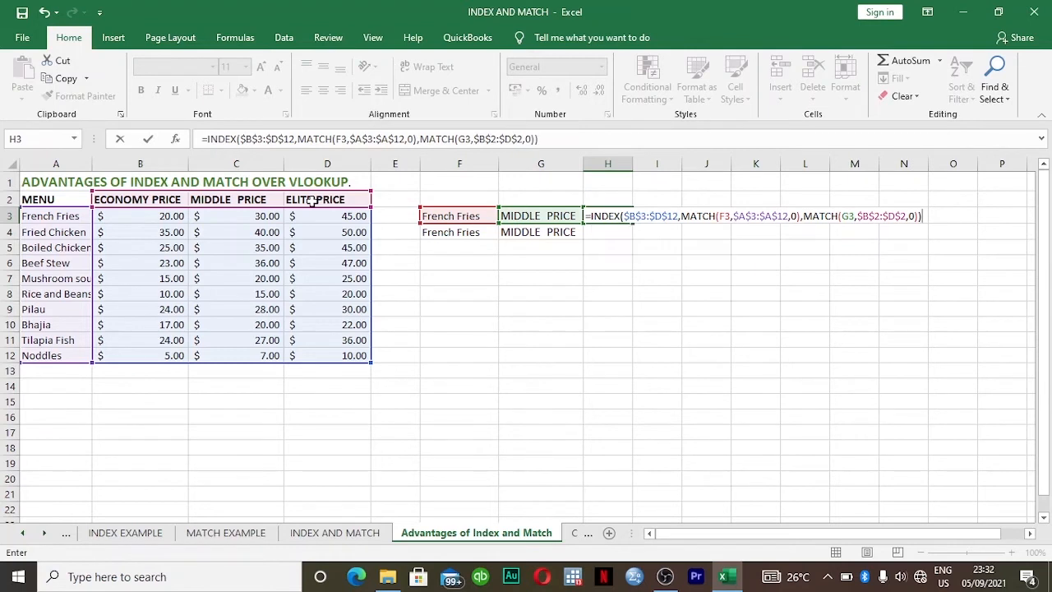
key(Return)
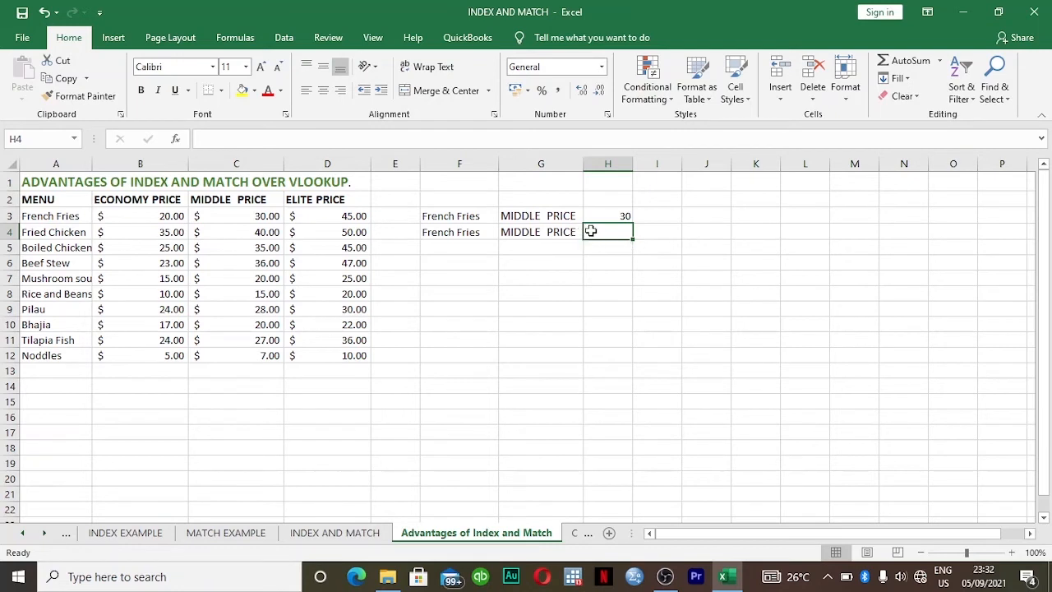
- Start a VLOOKUP formula in H4 for the second French Fries row, with F4 as the lookup value
text(=)
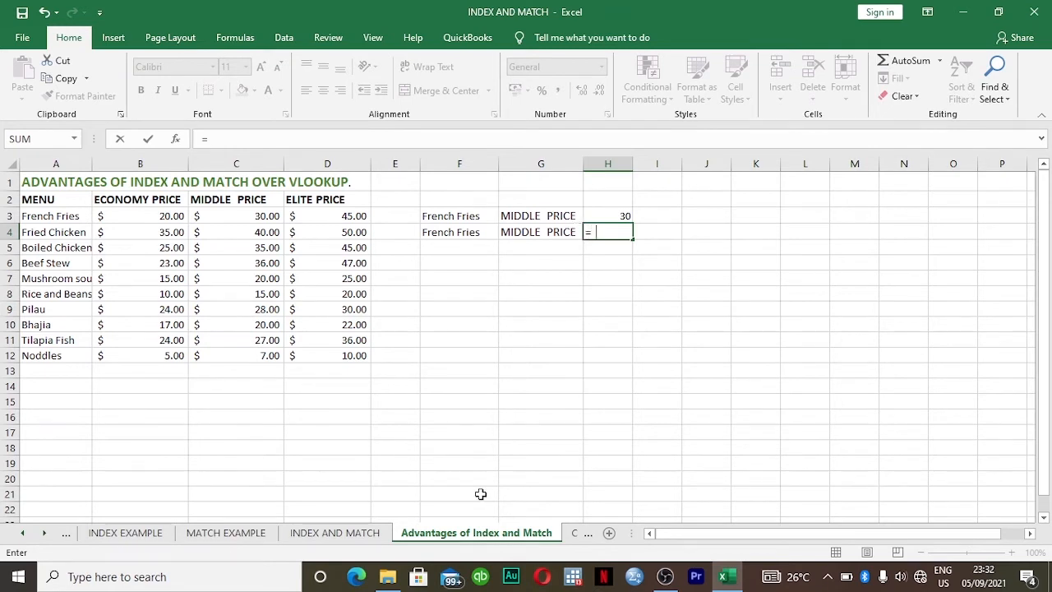
text(vl)
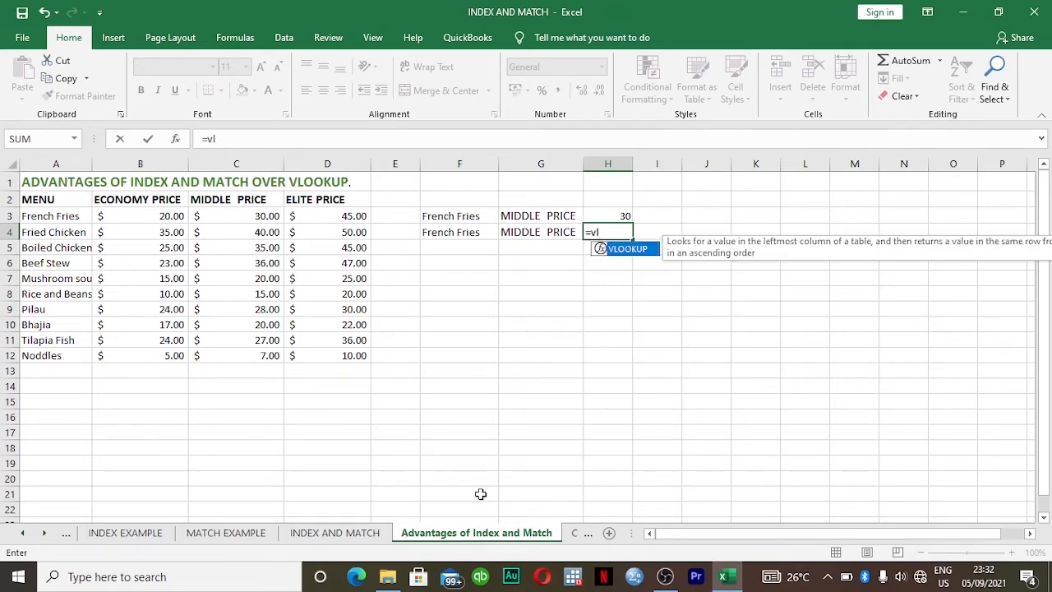
key(Tab)
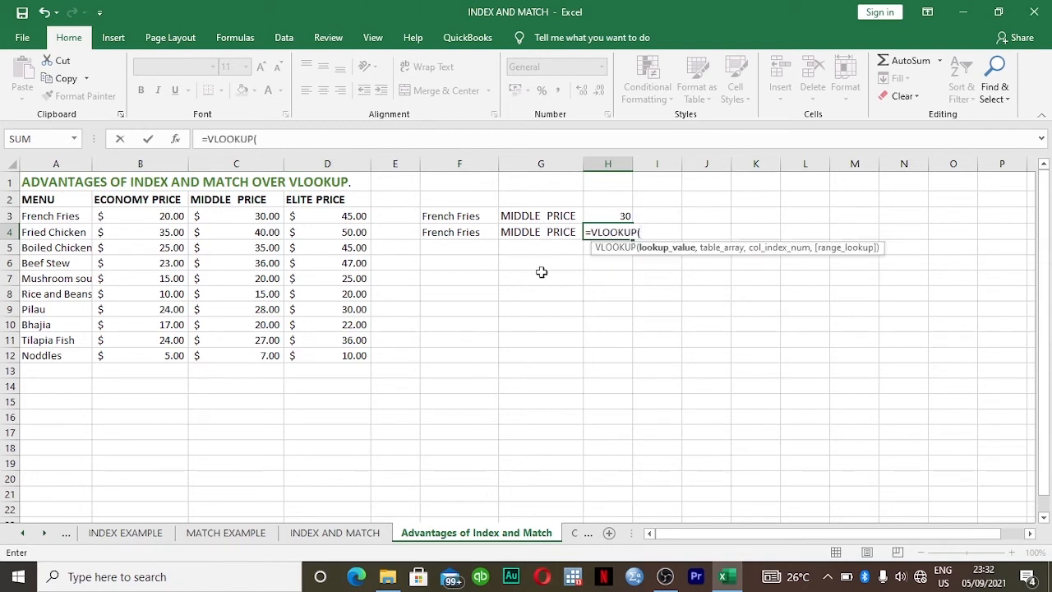
click(450, 233)
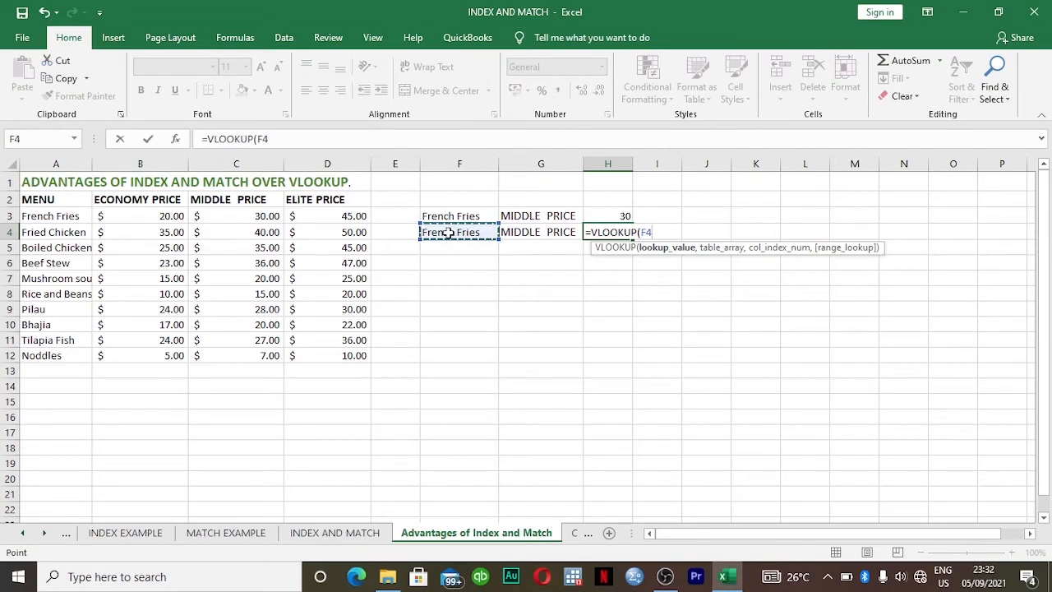
text(,)
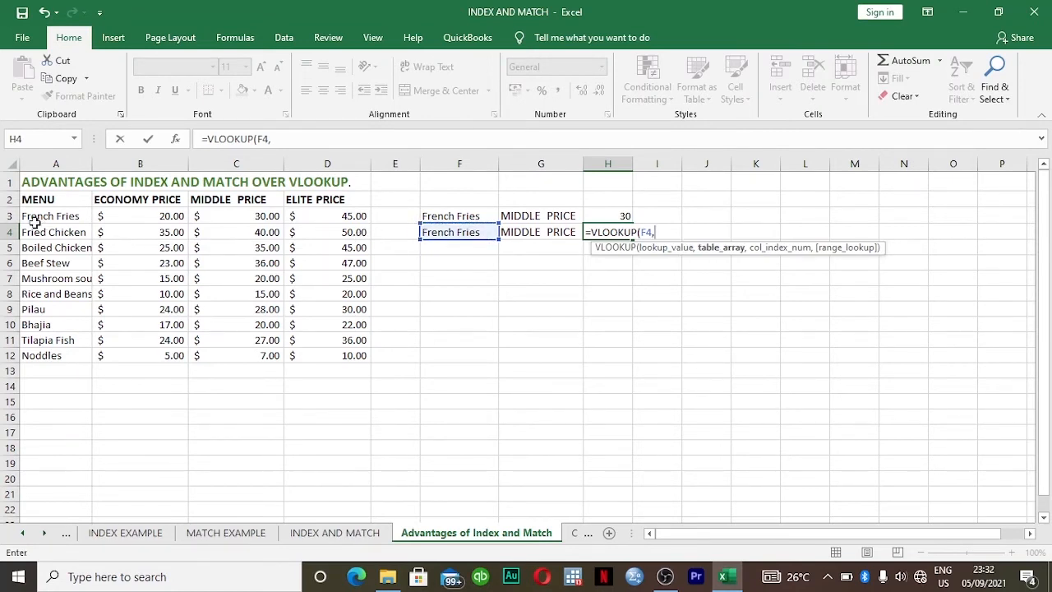
drag(30, 215, 353, 358)
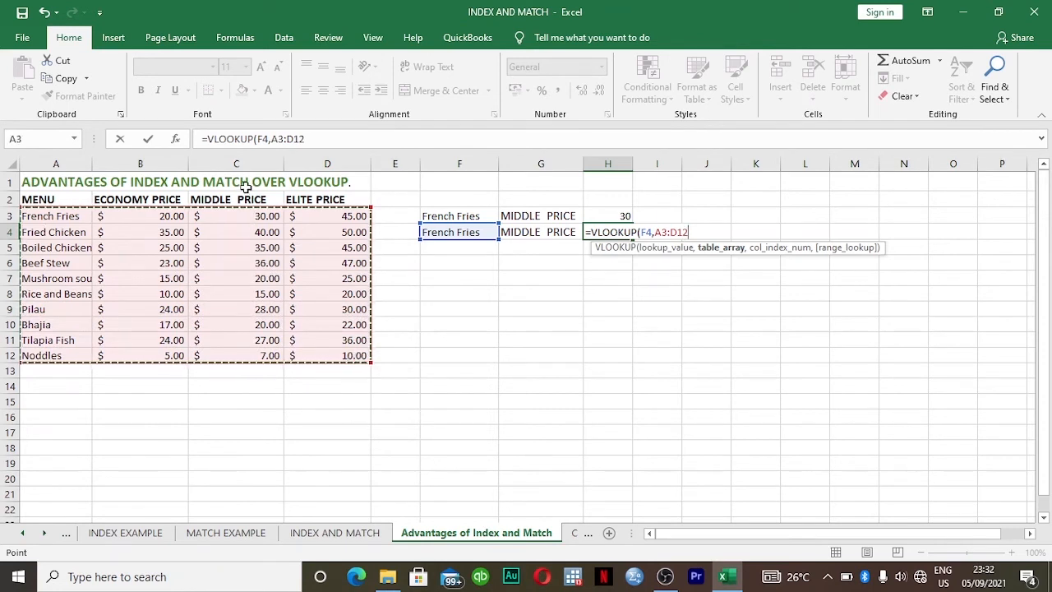
click(353, 356)
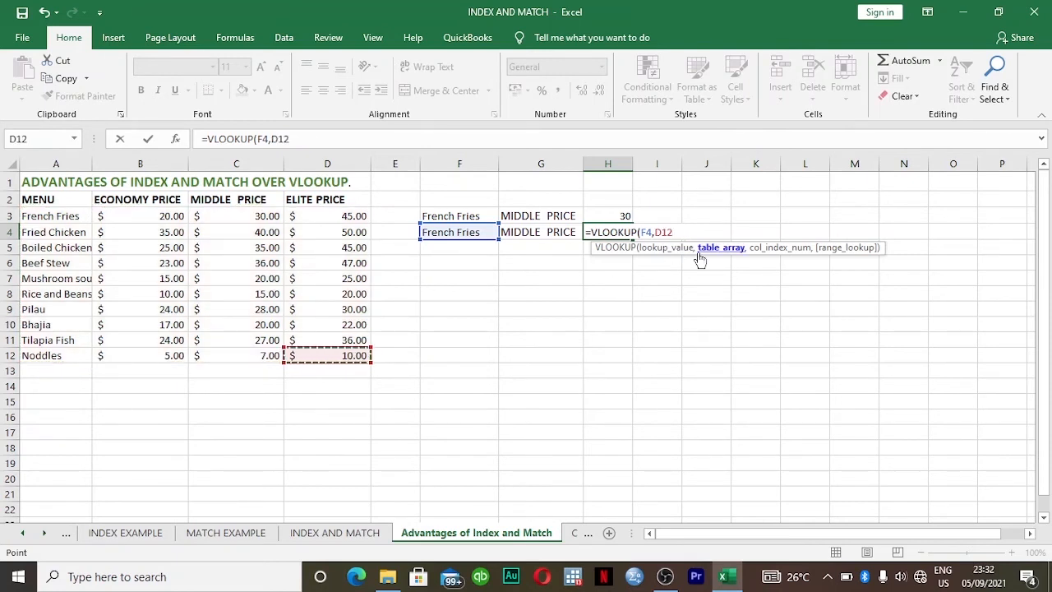
key(BackSpace)
key(BackSpace)
key(BackSpace)
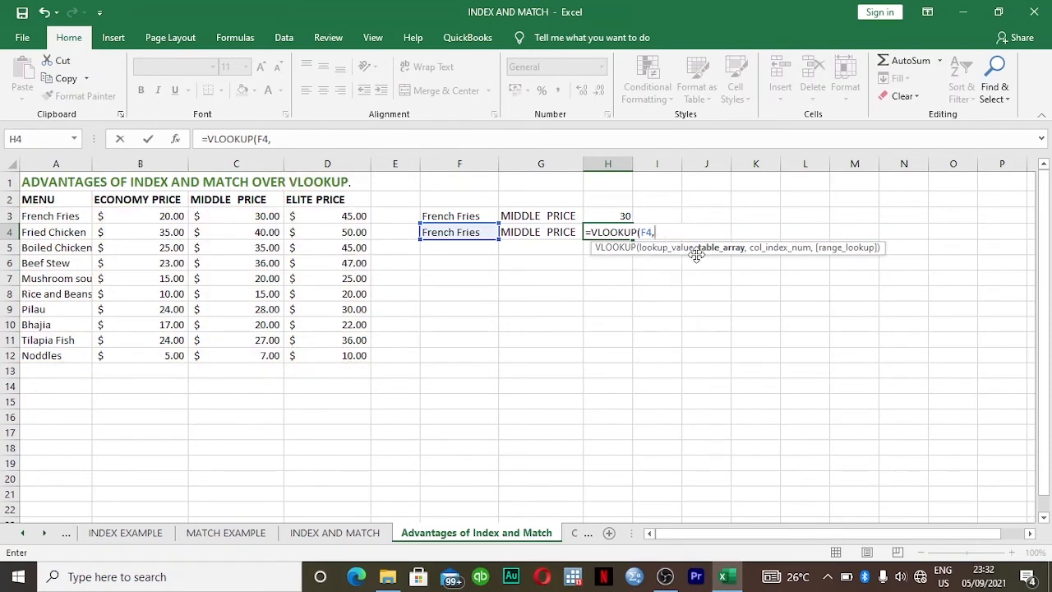
- Complete the H4 VLOOKUP with table array $A$3:$D$12, column index 3 and FALSE for an exact match
drag(33, 220, 341, 356)
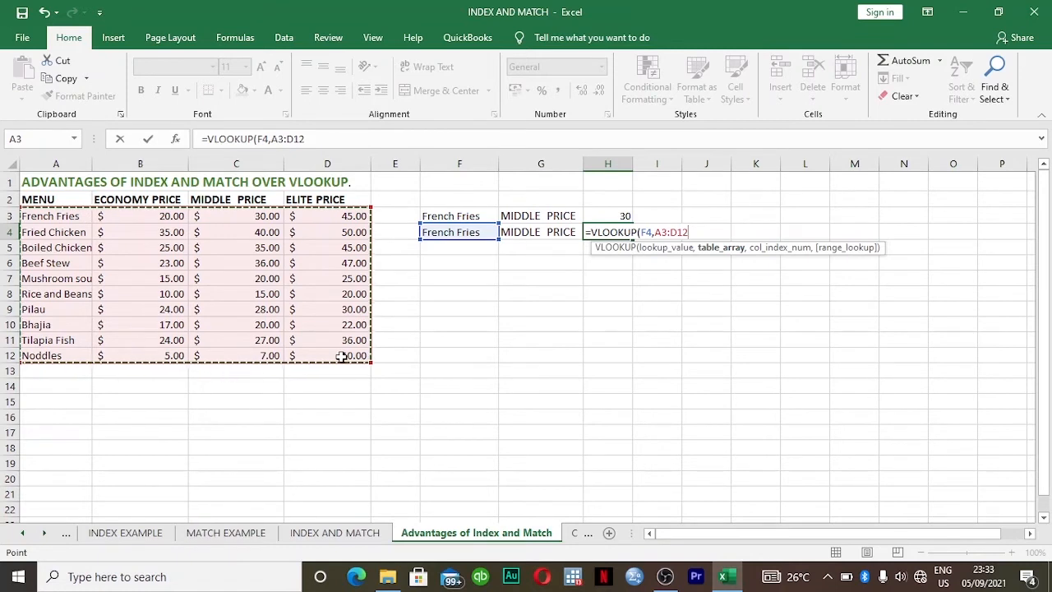
key(F4)
text(,3)
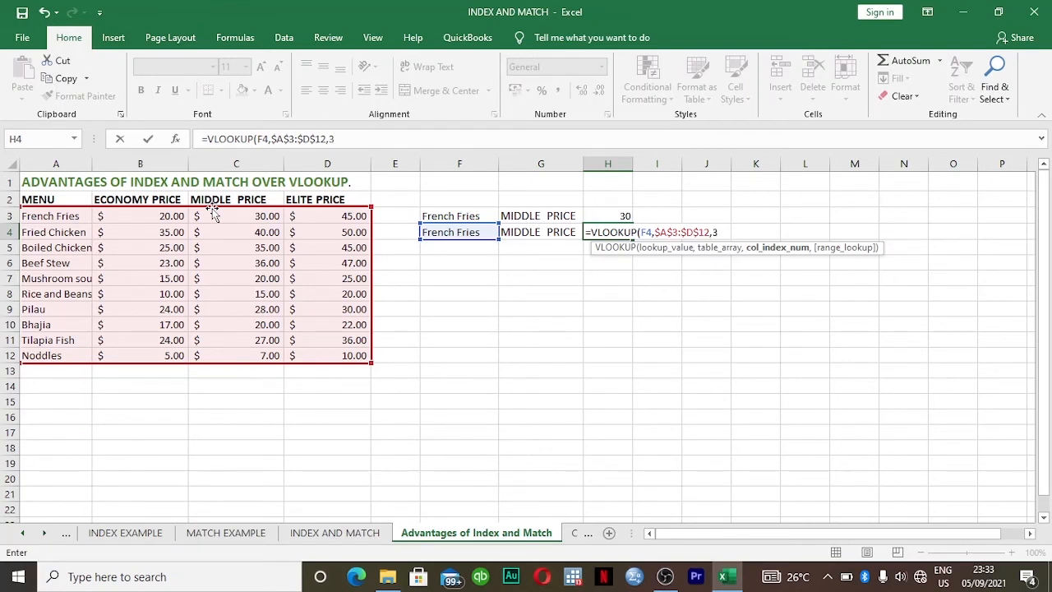
text(,)
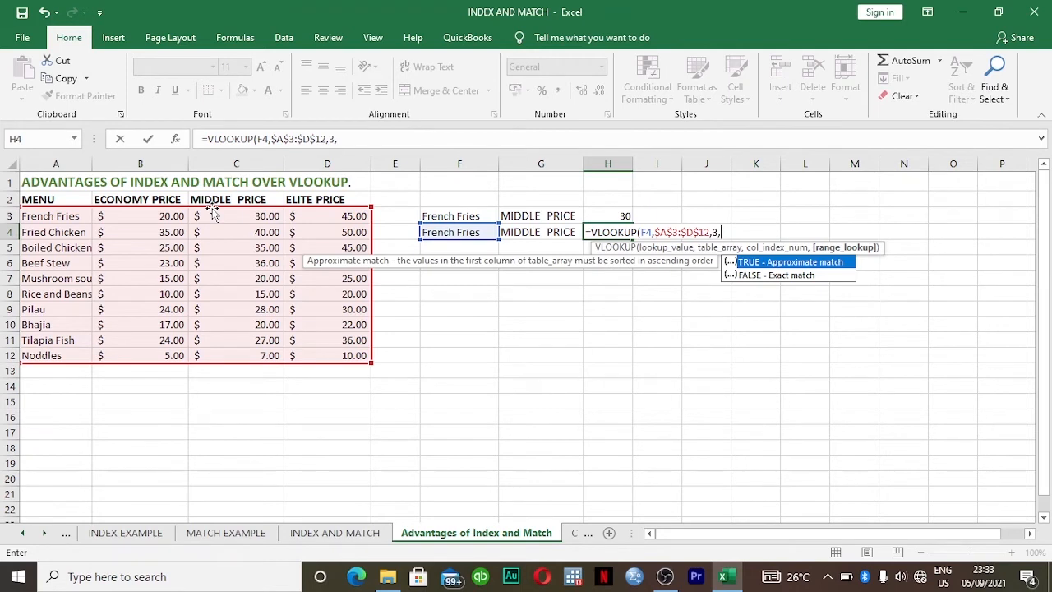
key(Down)
key(Tab)
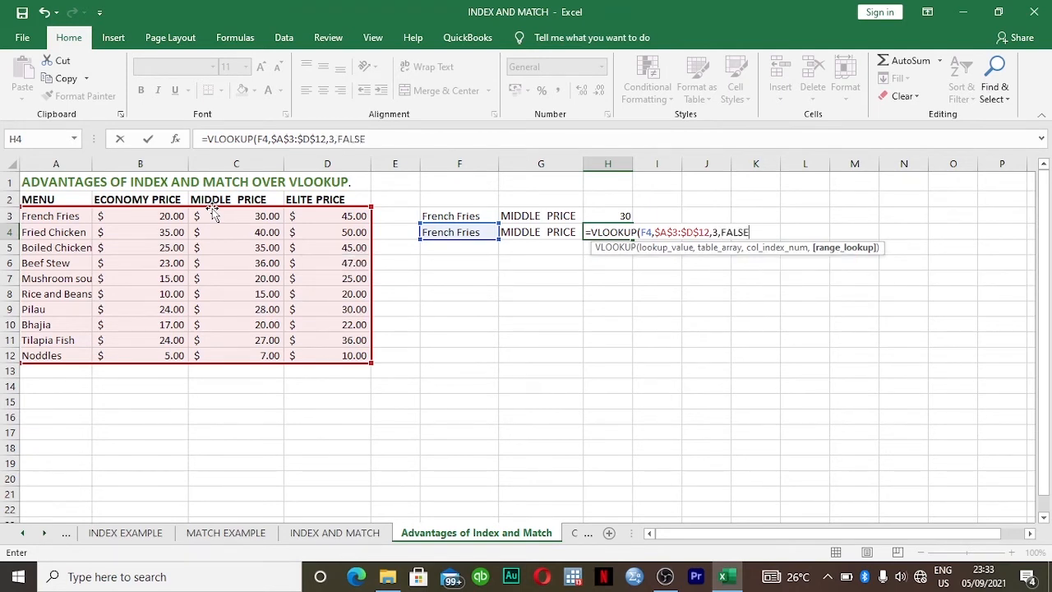
text())
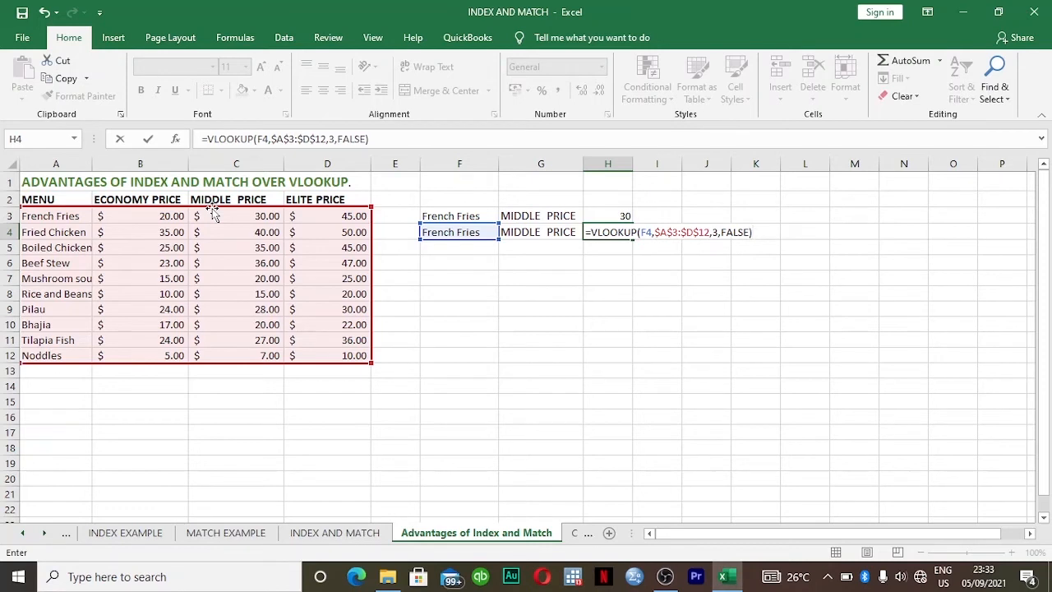
key(Return)
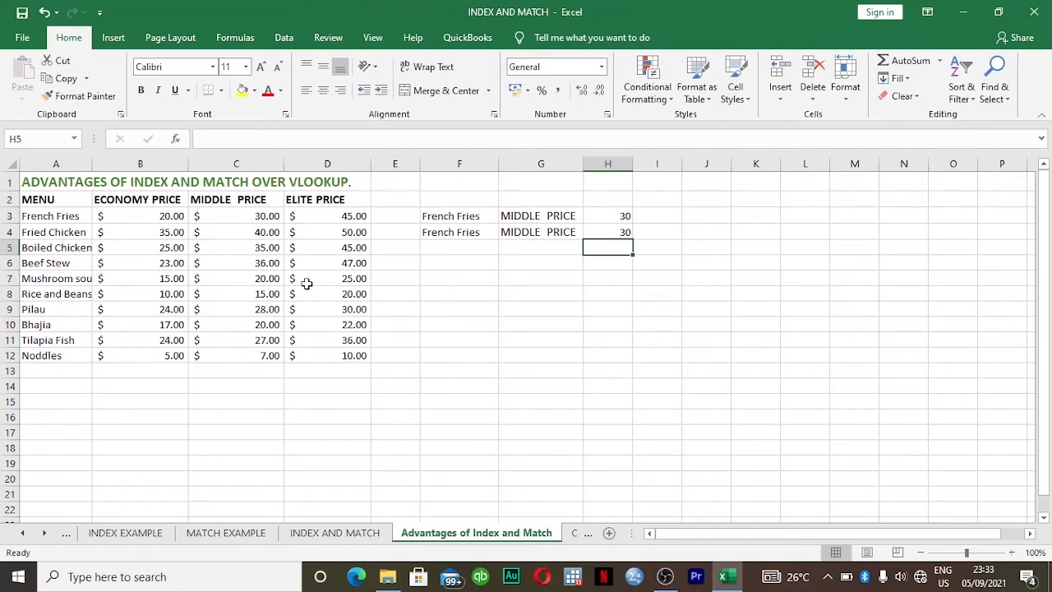
- Insert a blank column between the ECONOMY PRICE and MIDDLE PRICE columns
click(235, 165)
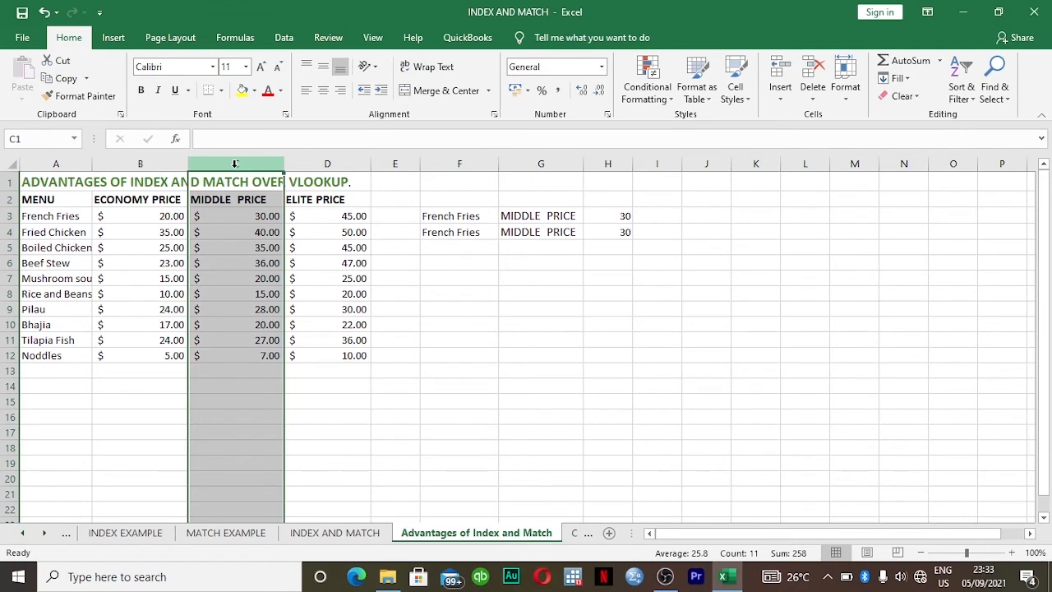
right_click(235, 166)
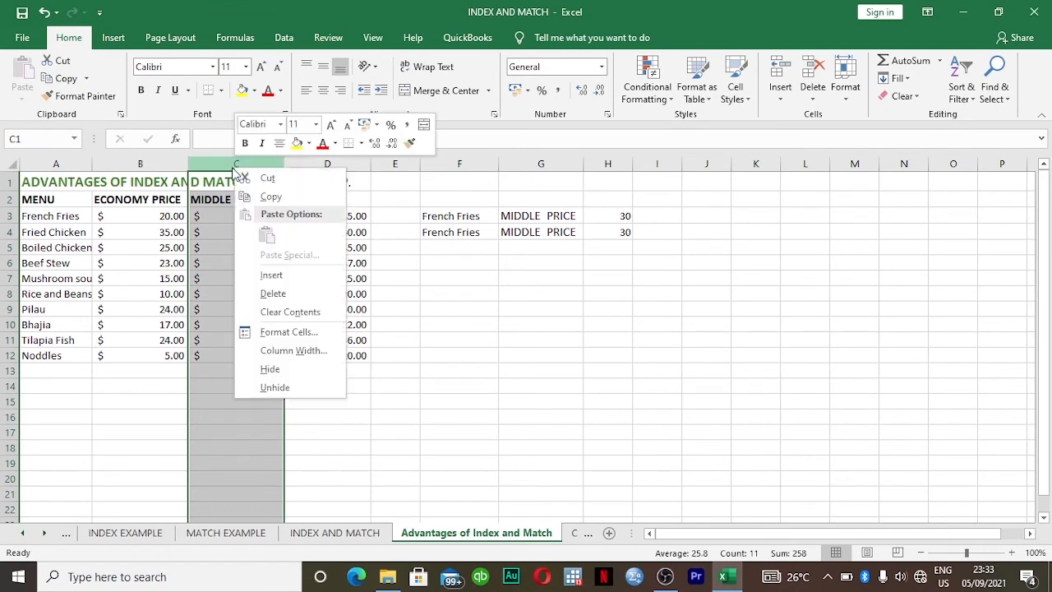
click(271, 276)
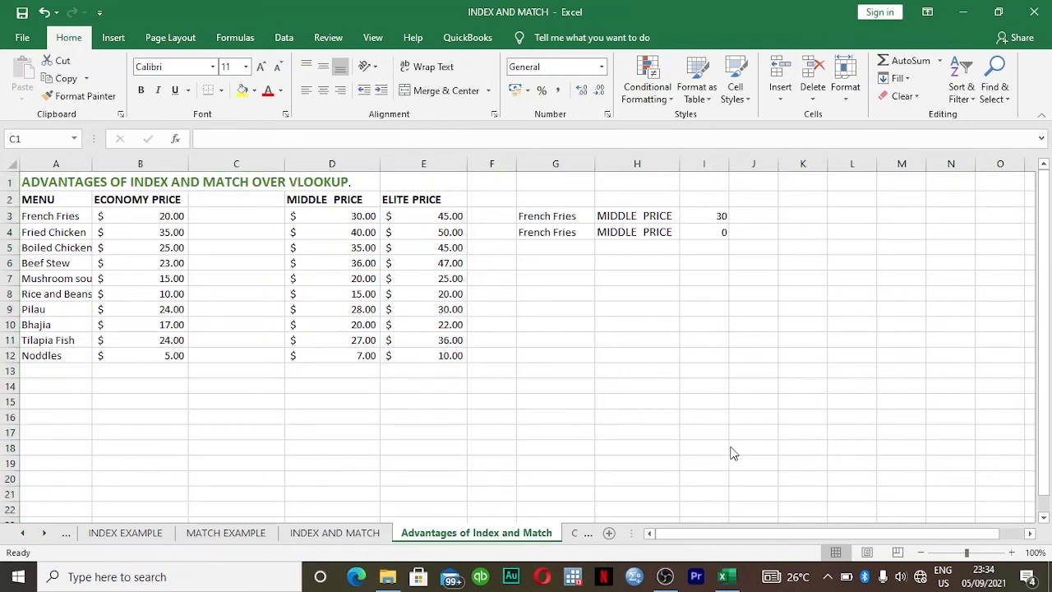
- Switch to the CAUSES OF ERROR. sheet and inspect the Bhajia lookup formula in B15
click(579, 534)
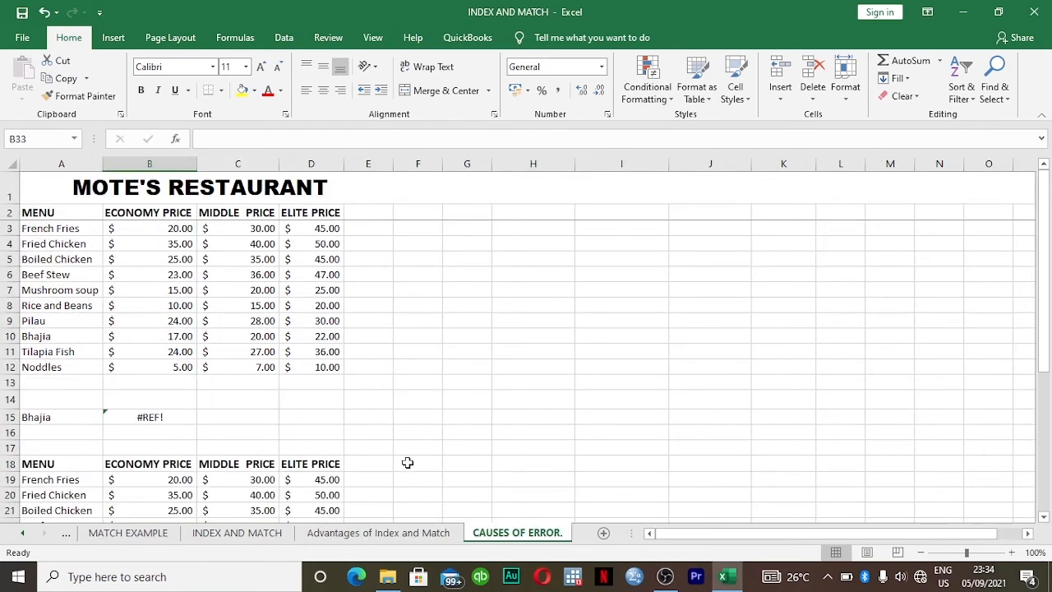
key(ctrl+F3)
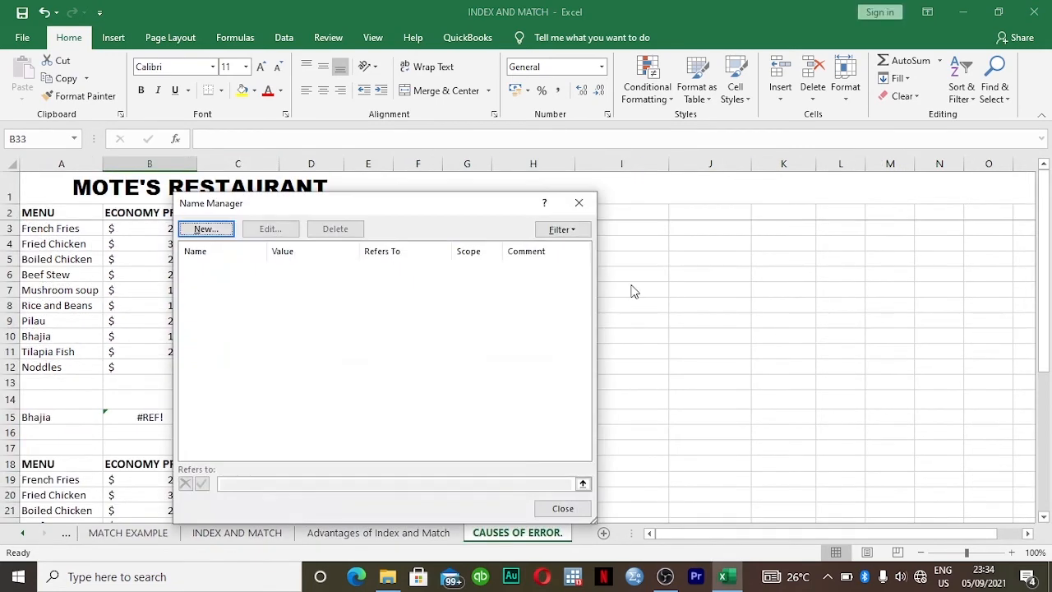
click(579, 203)
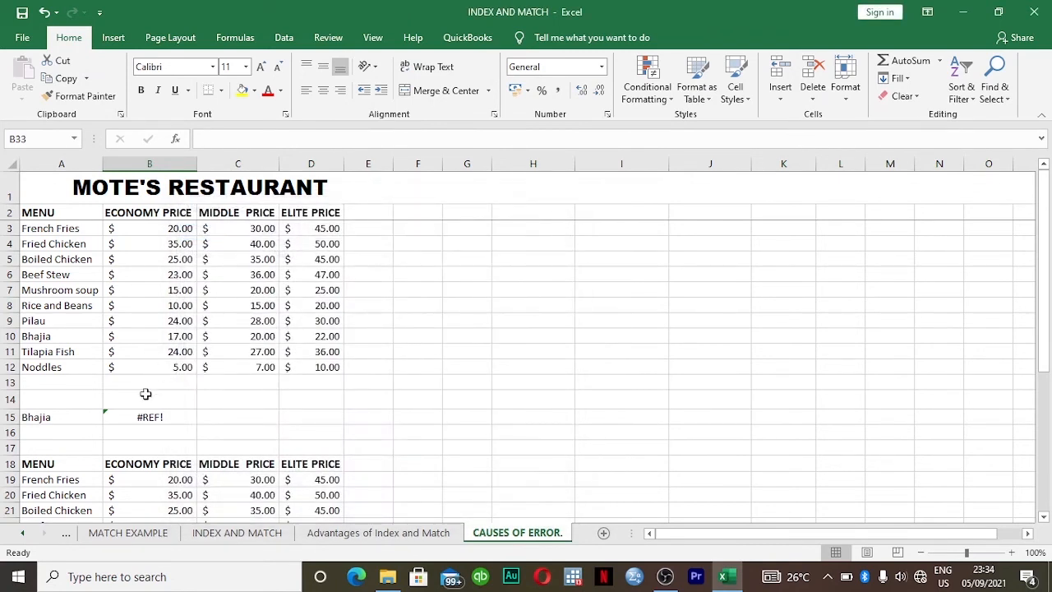
click(144, 419)
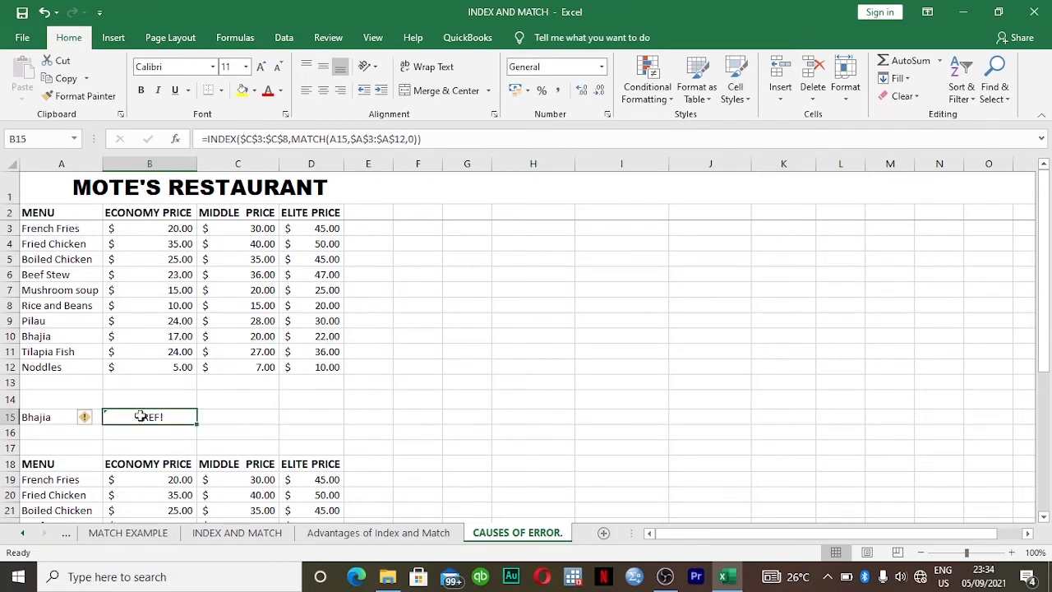
- Replace the INDEX array in the B15 formula with the full MIDDLE PRICE range $C$3:$C$12, keeping the nested MATCH
double_click(141, 417)
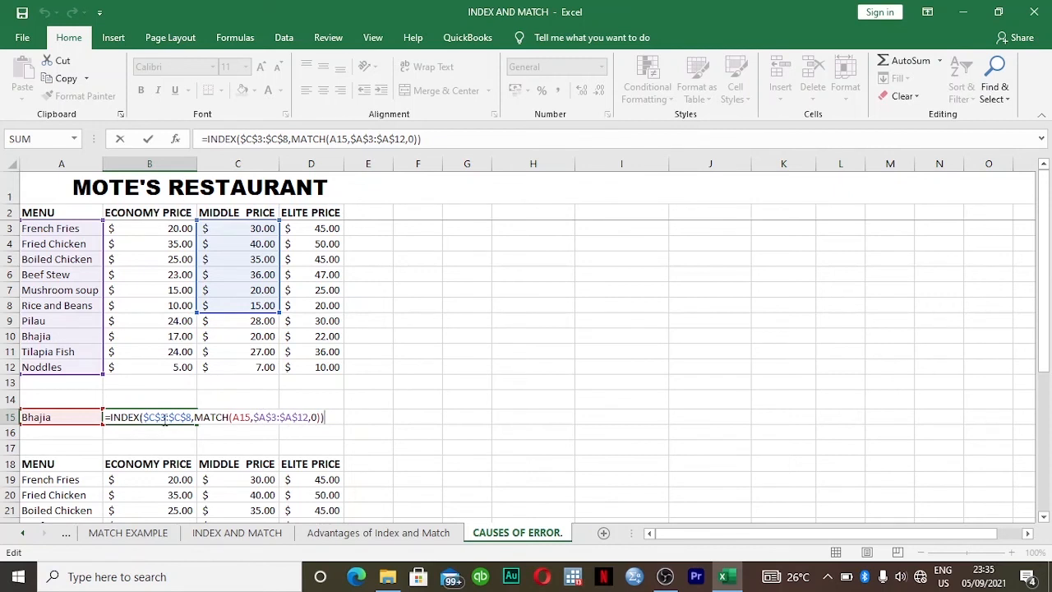
drag(144, 417, 196, 419)
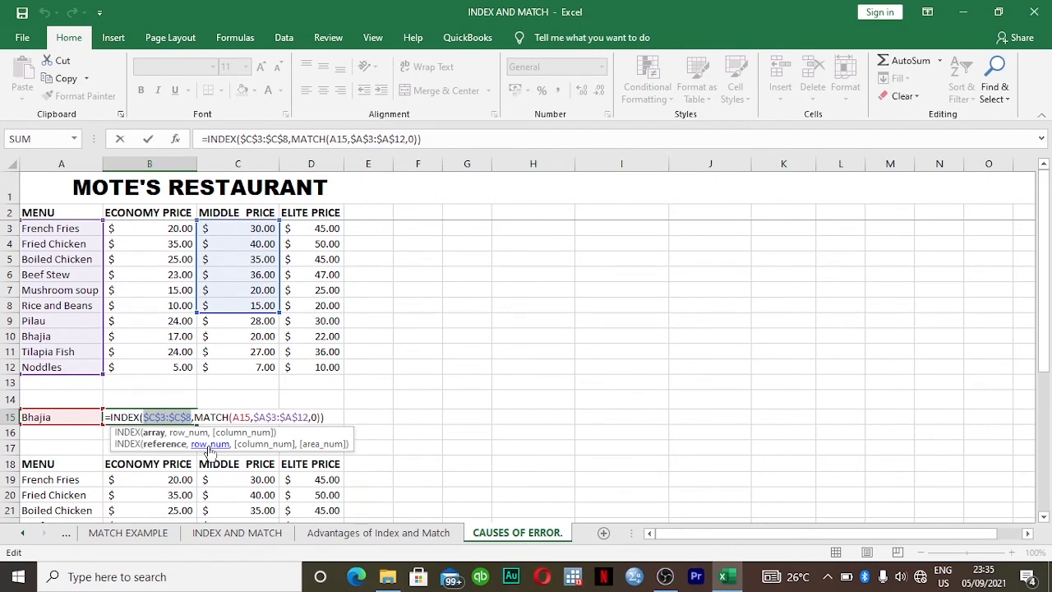
key(BackSpace)
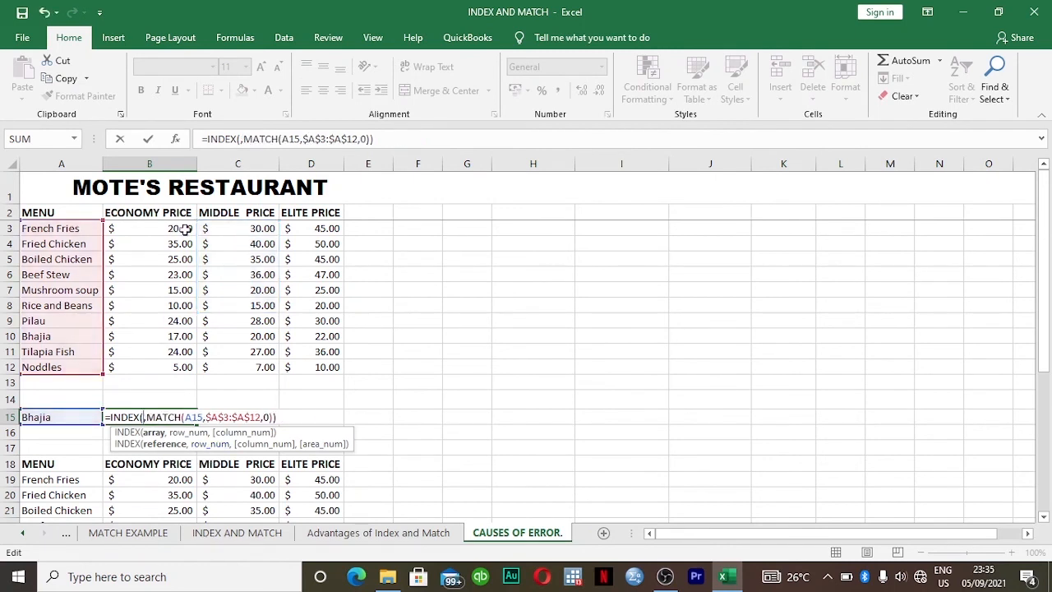
click(250, 230)
drag(249, 230, 253, 362)
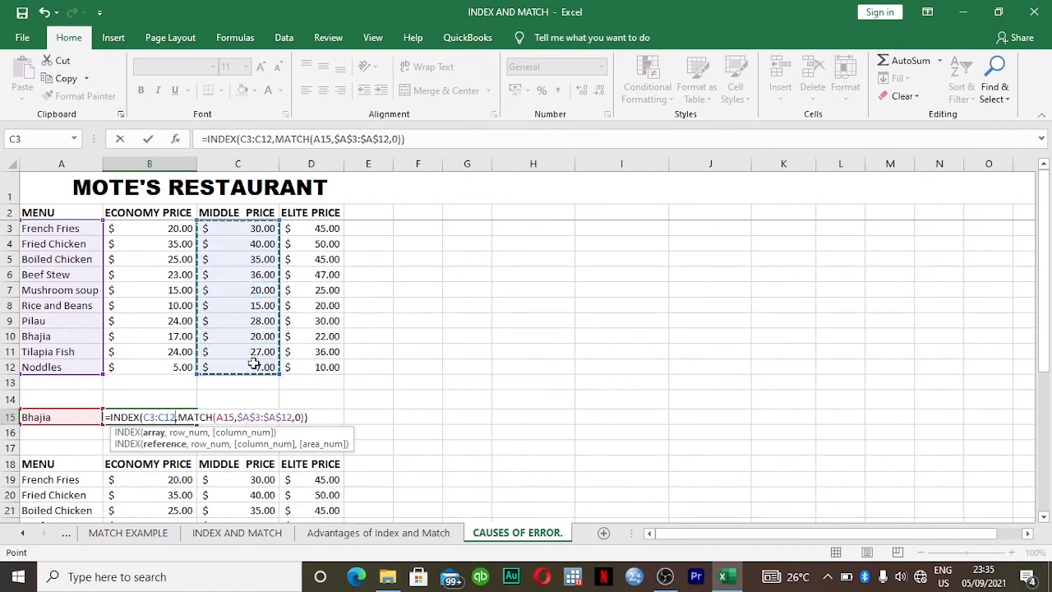
key(F4)
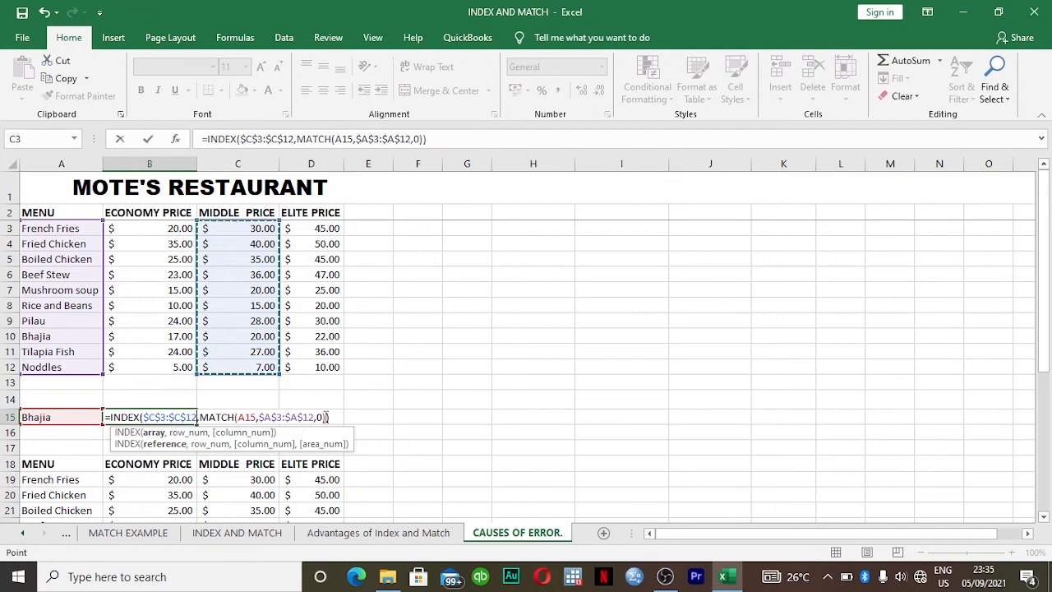
click(335, 423)
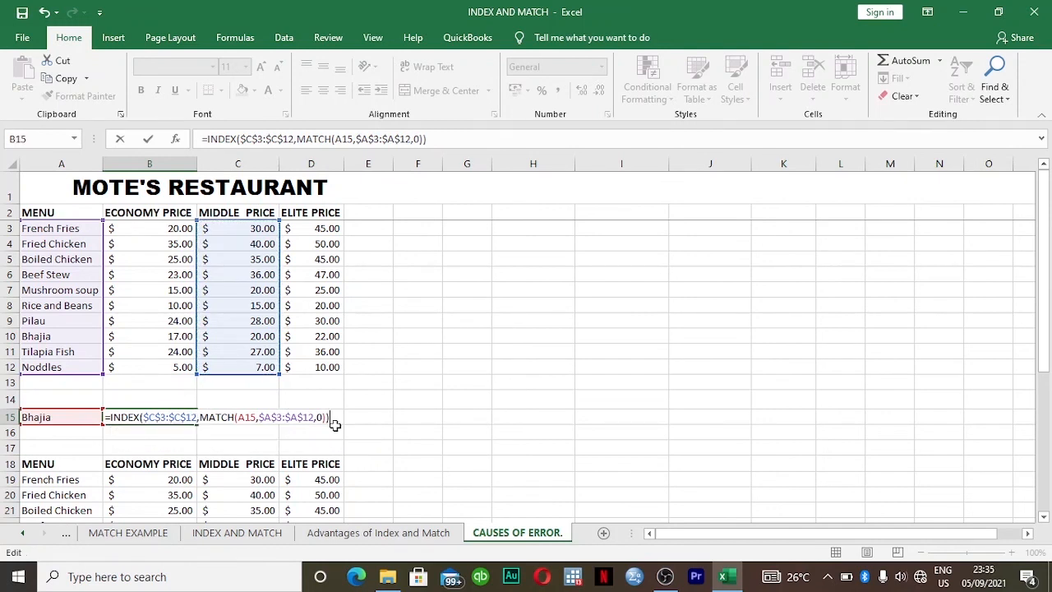
key(Return)
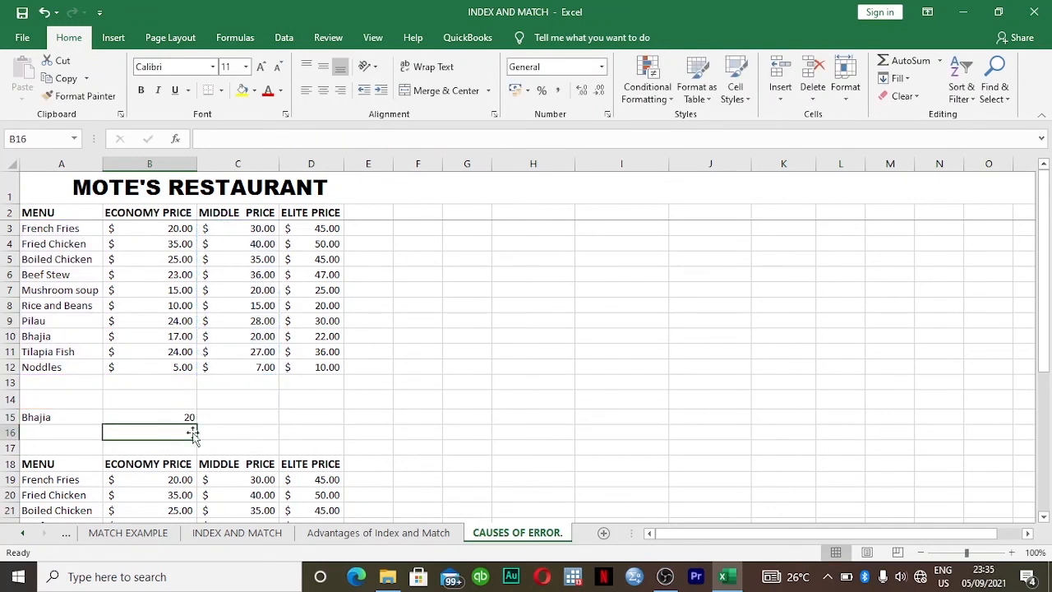
- Examine the second price table, including its blank row 24, and the Bhajia lookup in row 32
scroll(175, 422, down, 2)
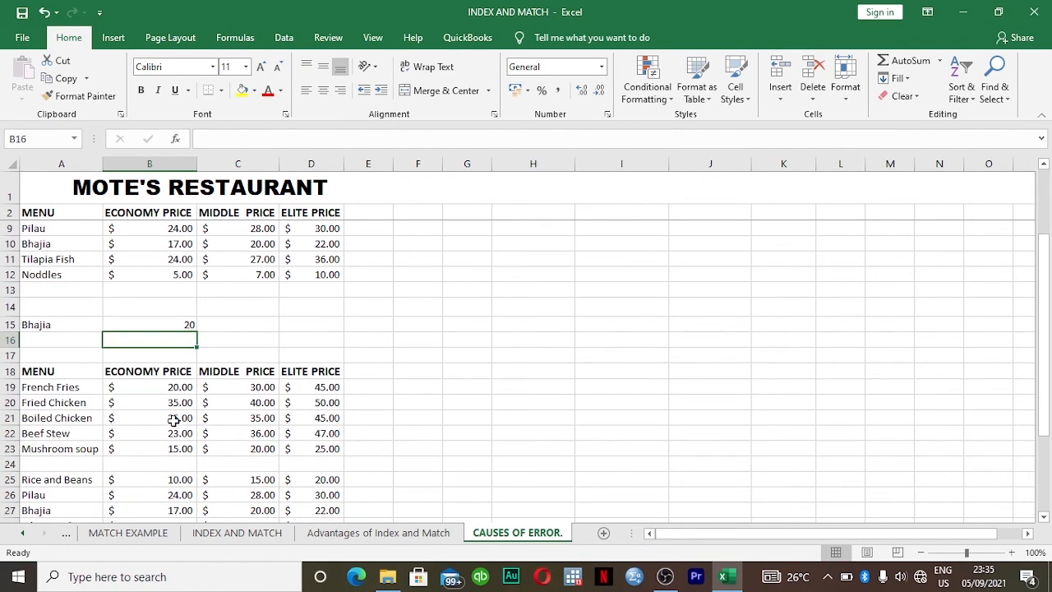
scroll(175, 422, down, 2)
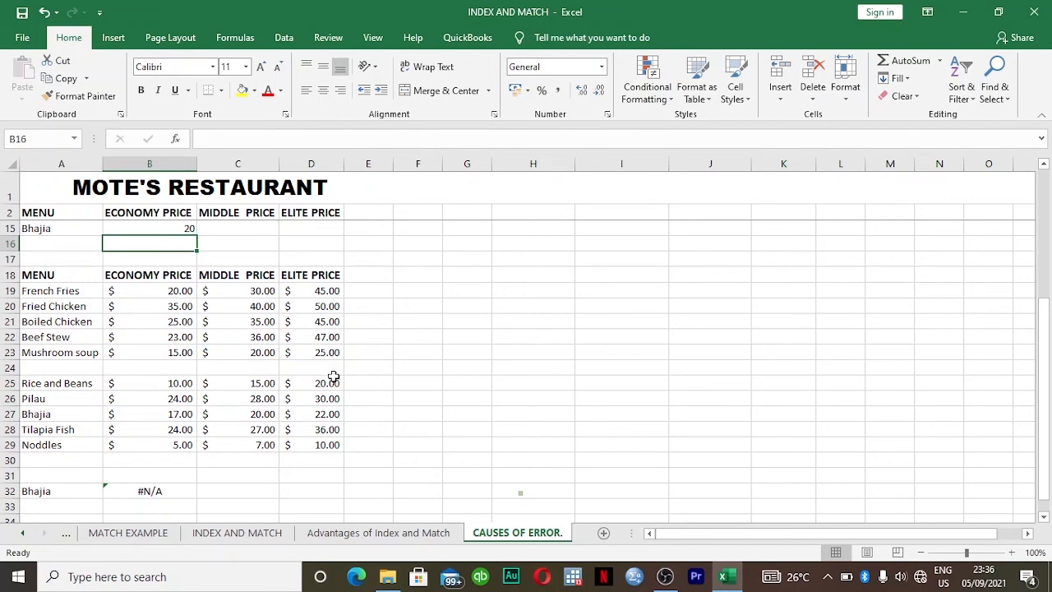
scroll(329, 370, up, 4)
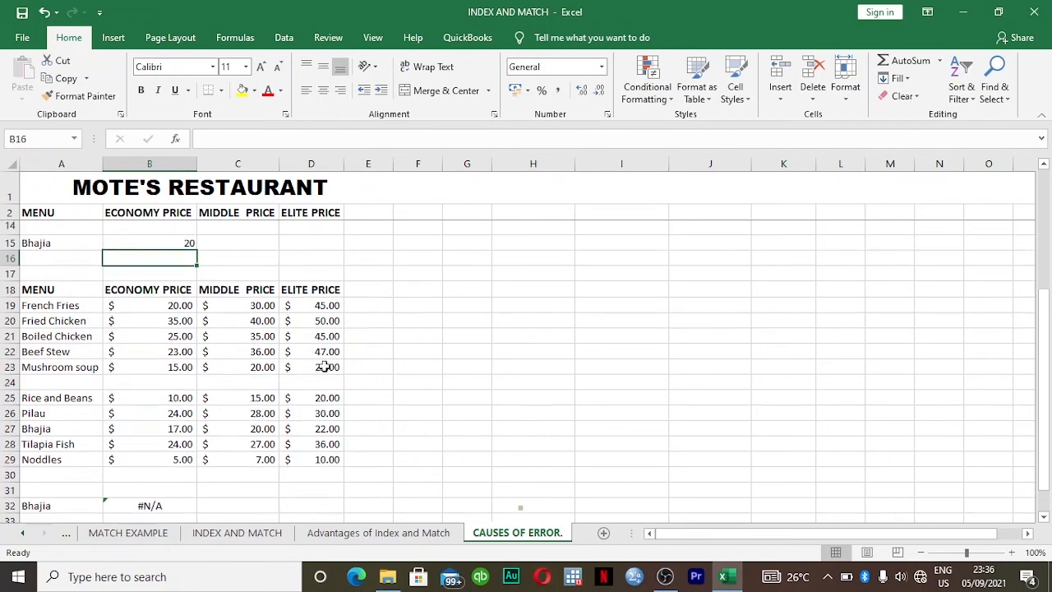